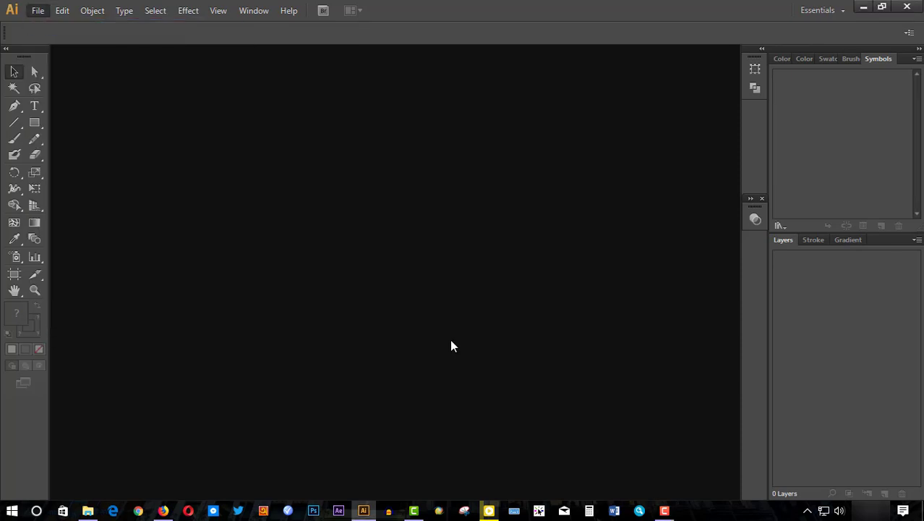
# - Create a new document named Logo
pyautogui.hotkey('ctrl', 'n')
pyautogui.write('Logo')
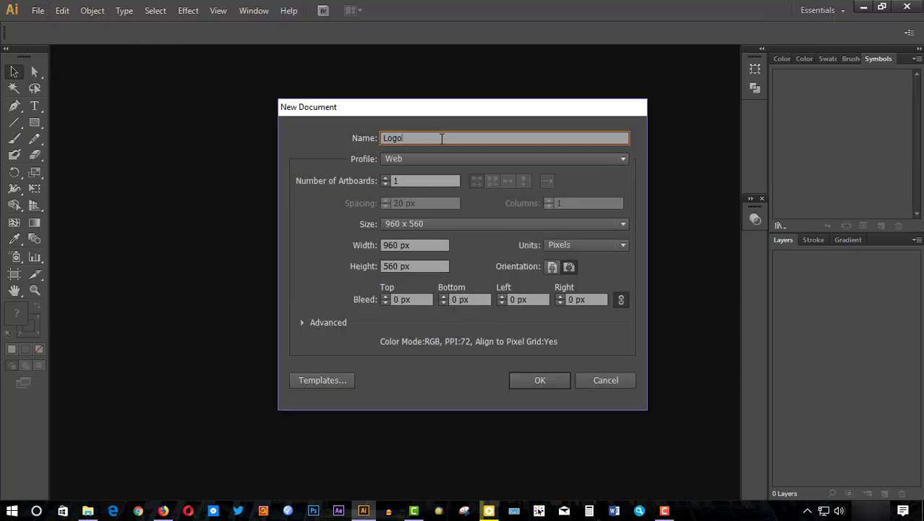
pyautogui.click(498, 224)
pyautogui.click(539, 379)
pyautogui.click(217, 10)
pyautogui.press('Escape')
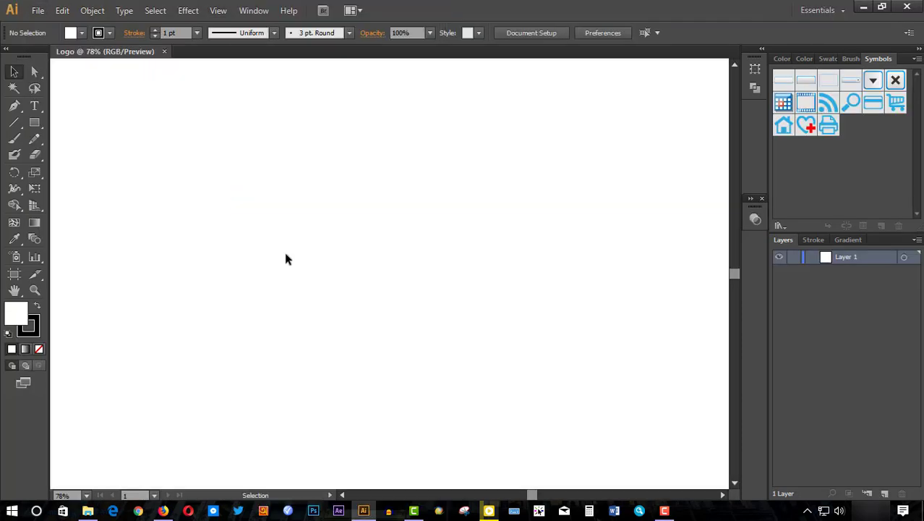
# - Draw a large circle near the page centre with a black fill and no stroke
pyautogui.press('m')
pyautogui.click(70, 155)
pyautogui.press('Escape')
pyautogui.moveTo(34, 122); pyautogui.dragTo(92, 152)
pyautogui.moveTo(276, 181); pyautogui.dragTo(517, 423)
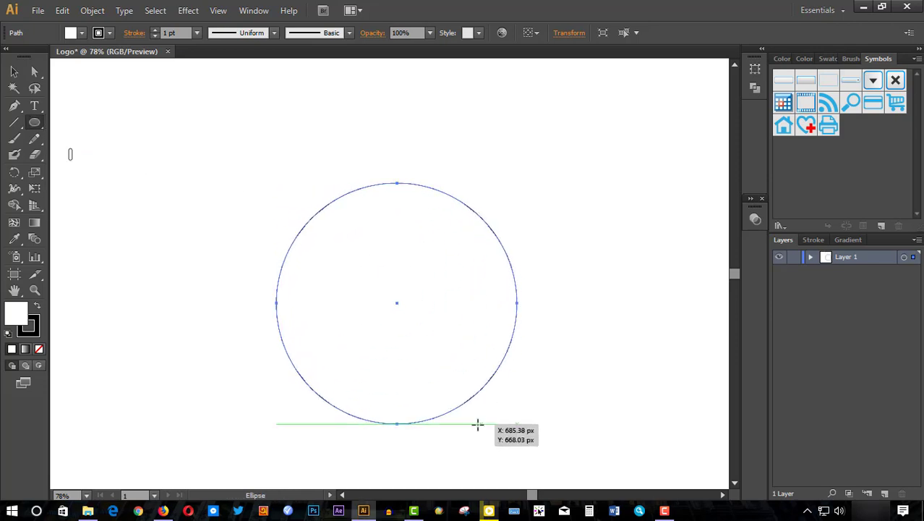
pyautogui.doubleClick(18, 315)
pyautogui.click(863, 188)
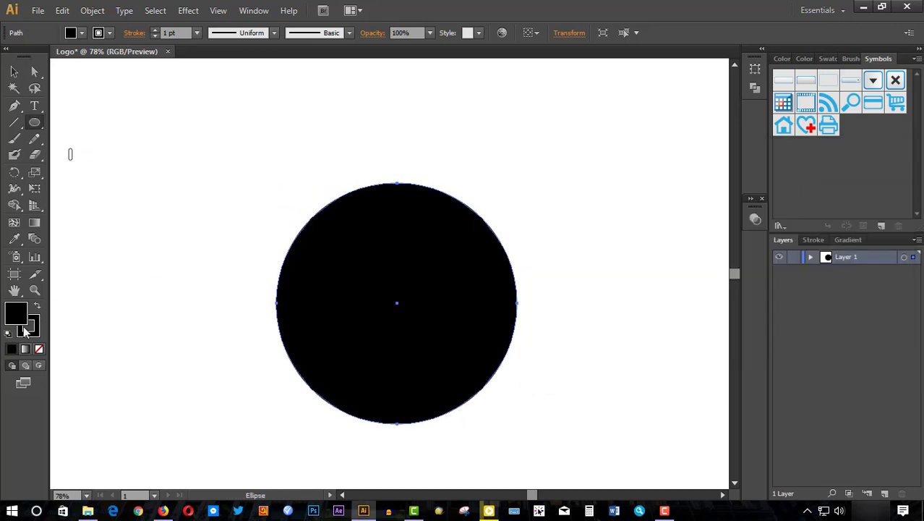
pyautogui.press('/')
pyautogui.hotkey('shift', 'x')
pyautogui.press('v')
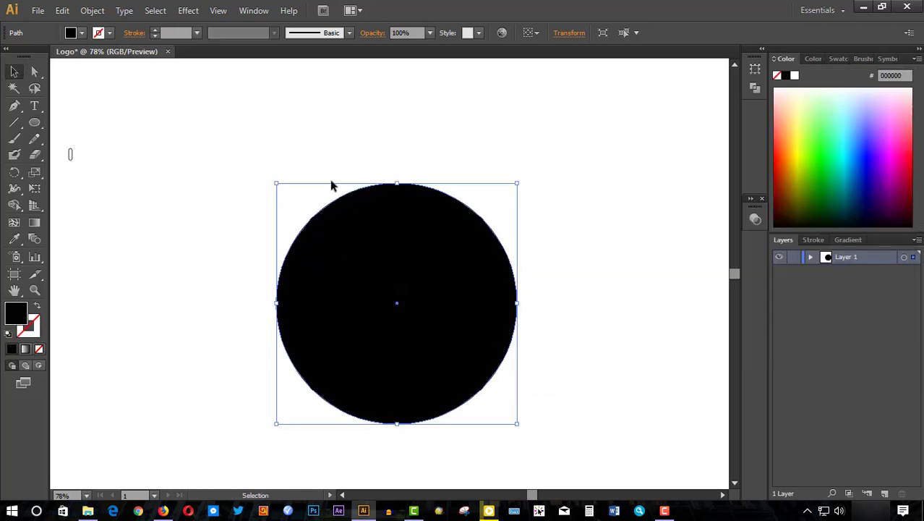
# - Scale a copy just inside the circle's edge and give it a white 2 pt stroke
pyautogui.moveTo(276, 183); pyautogui.dragTo(282, 189)
pyautogui.click(813, 239)
pyautogui.hotkey('shift', 'x')
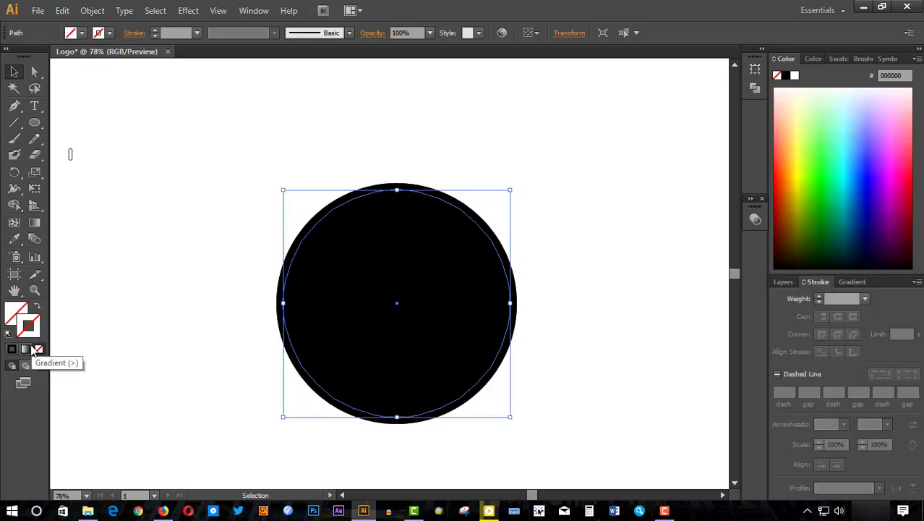
pyautogui.click(796, 77)
pyautogui.click(636, 253)
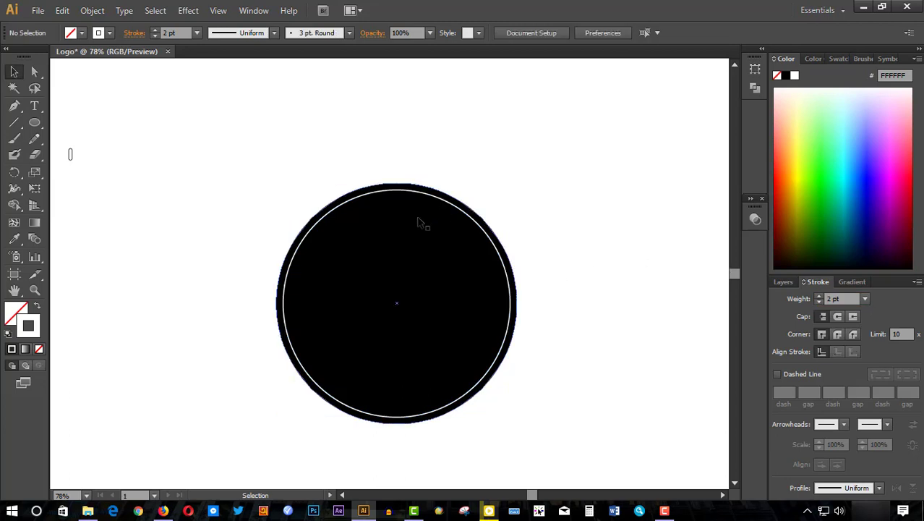
pyautogui.press('a')
pyautogui.click(428, 195)
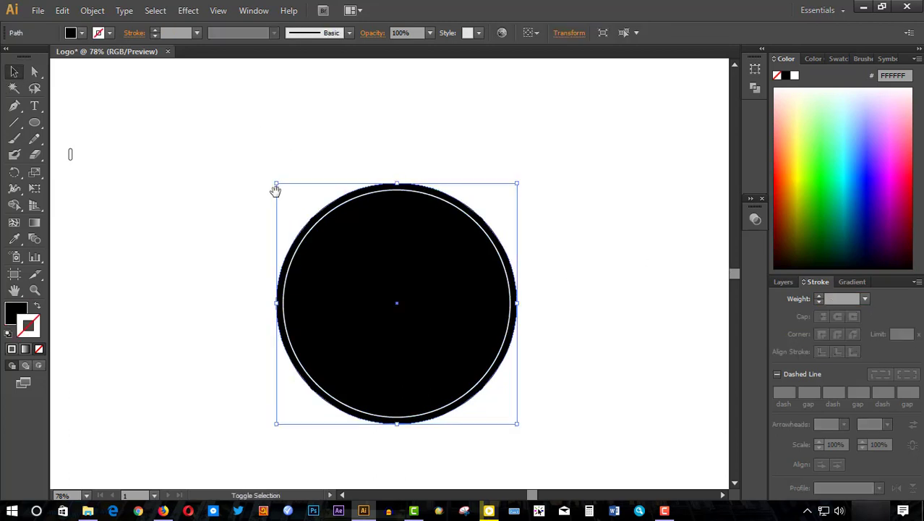
# - Fill the inner circle white and paste a smaller copy in front toward the centre
pyautogui.moveTo(277, 182); pyautogui.dragTo(320, 250)
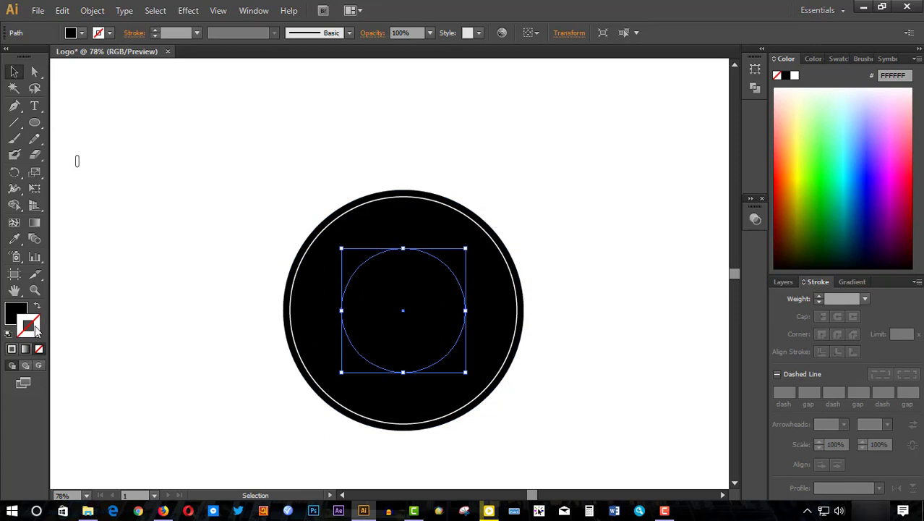
pyautogui.click(12, 349)
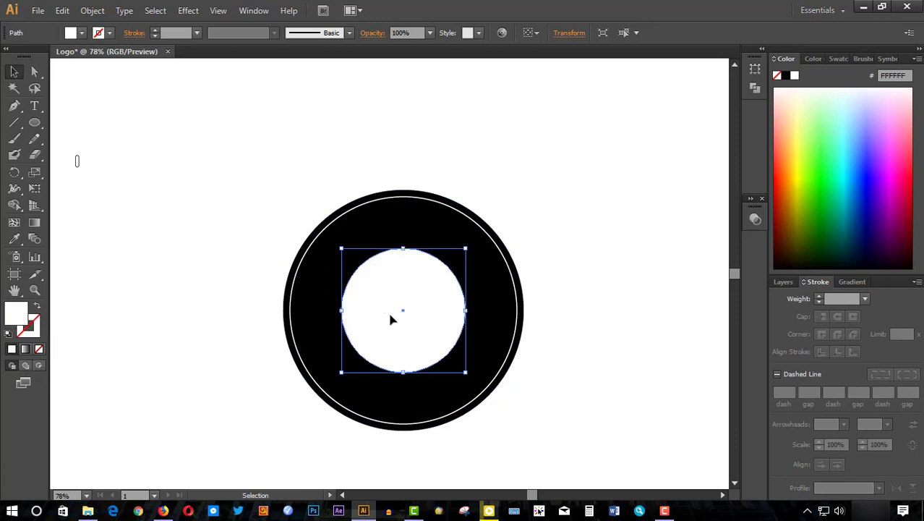
pyautogui.hotkey('ctrl', 'c')
pyautogui.hotkey('ctrl', 'f')
pyautogui.moveTo(341, 249)
pyautogui.mouseDown()
pyautogui.moveTo(371, 278)
pyautogui.moveTo(358, 266)
pyautogui.mouseUp()
pyautogui.click(214, 290)
# - Create the small black centre disc and a thin 1 pt black ring around it
pyautogui.click(404, 309)
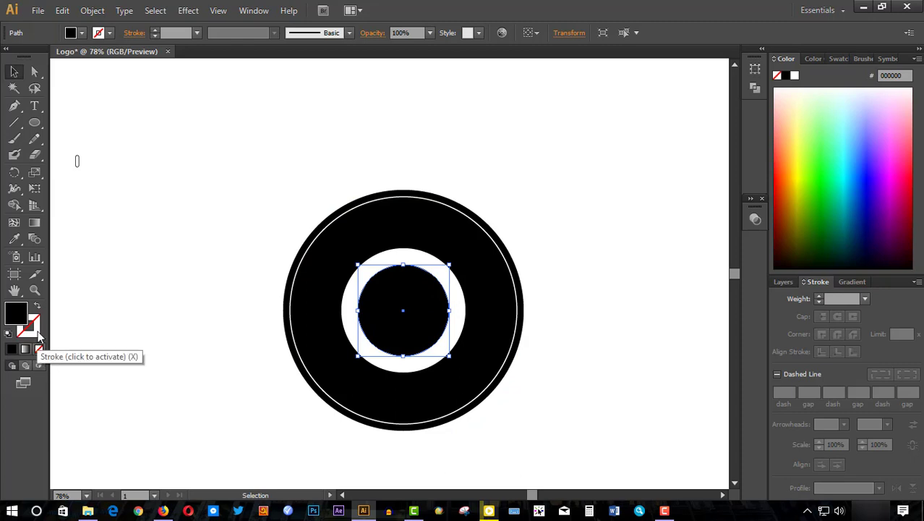
pyautogui.click(39, 349)
pyautogui.click(794, 75)
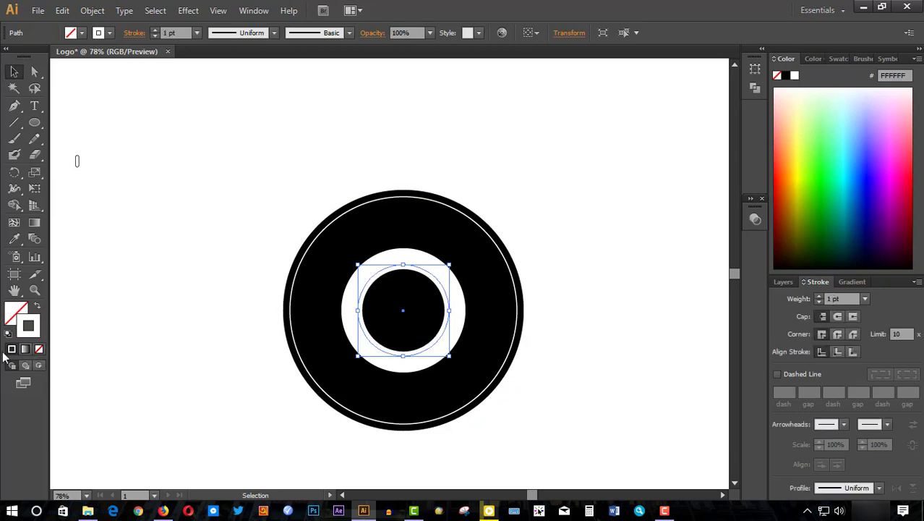
pyautogui.click(785, 75)
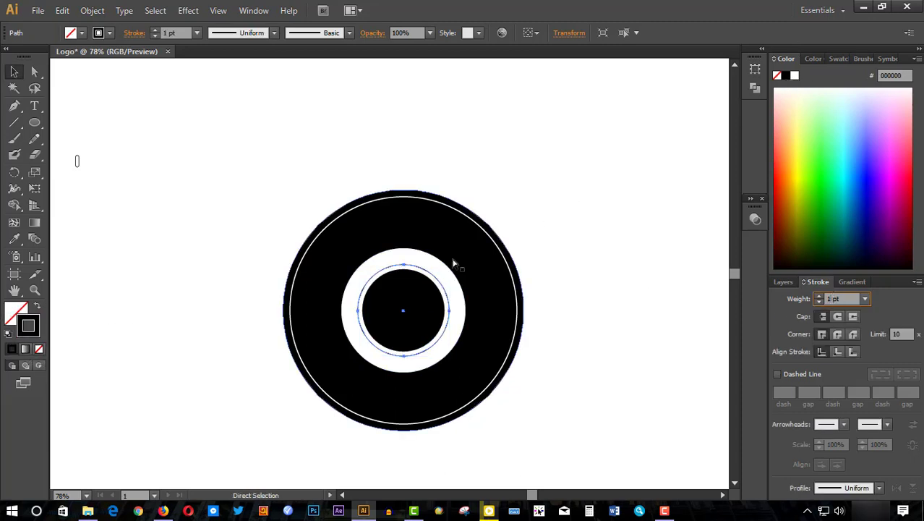
pyautogui.press('v')
pyautogui.hotkey('shift', 'x')
pyautogui.moveTo(446, 269)
pyautogui.mouseDown()
pyautogui.moveTo(435, 277)
pyautogui.moveTo(463, 252)
pyautogui.mouseUp()
pyautogui.click(441, 278)
# - Select the thin ring and shrink it slightly around its centre
pyautogui.keyDown('alt'); pyautogui.scroll(1, 595, 294); pyautogui.keyUp('alt')
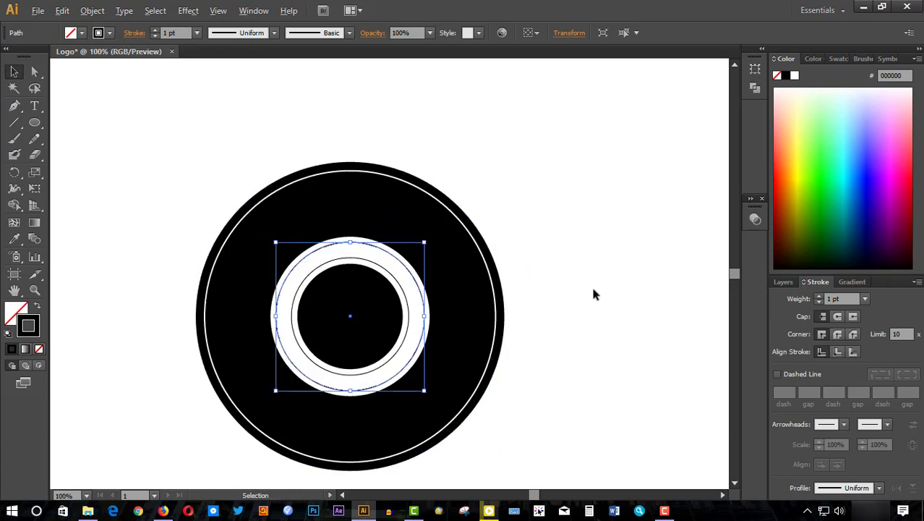
pyautogui.keyDown('alt'); pyautogui.scroll(1, 474, 277); pyautogui.keyUp('alt')
pyautogui.moveTo(522, 221); pyautogui.dragTo(529, 217)
pyautogui.click(622, 190)
pyautogui.keyDown('alt'); pyautogui.scroll(-1, 592, 264); pyautogui.keyUp('alt')
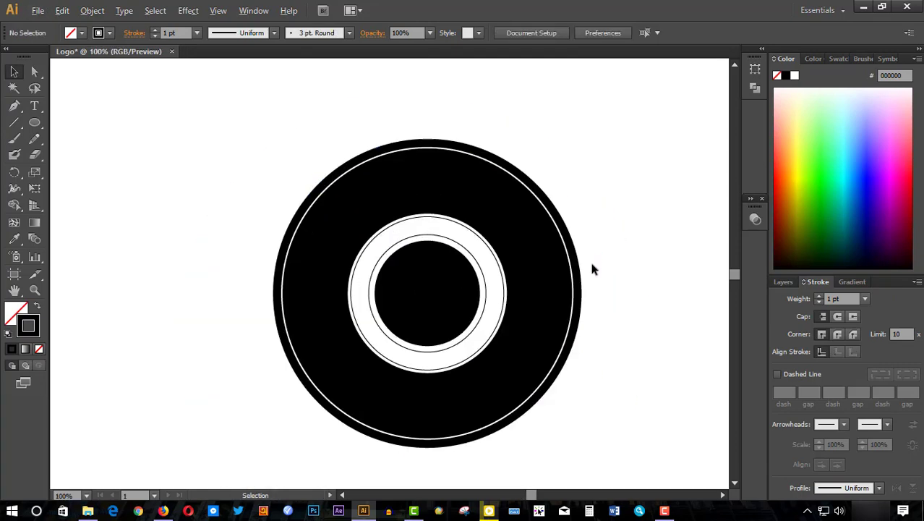
pyautogui.keyDown('alt'); pyautogui.scroll(1, 425, 217); pyautogui.keyUp('alt')
pyautogui.click(425, 217)
pyautogui.moveTo(462, 185); pyautogui.dragTo(448, 198)
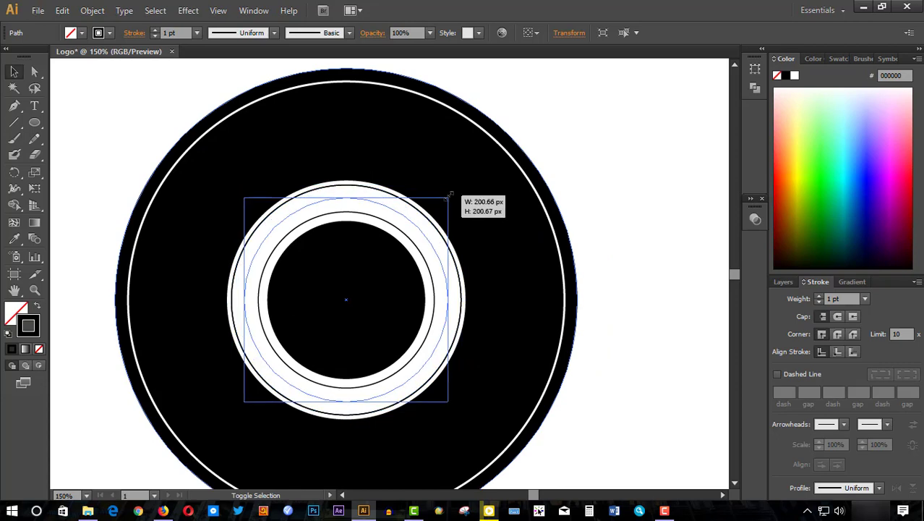
# - Make the ring dashed with a 0 pt dash, 27 pt gap, round caps and 5 pt weight
pyautogui.click(777, 374)
pyautogui.click(810, 393)
pyautogui.write('27')
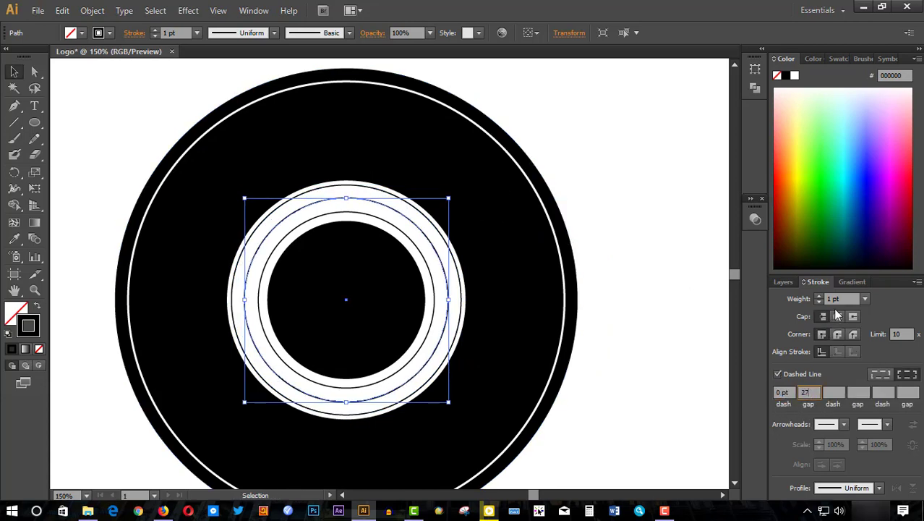
pyautogui.press('Return')
pyautogui.click(819, 295)
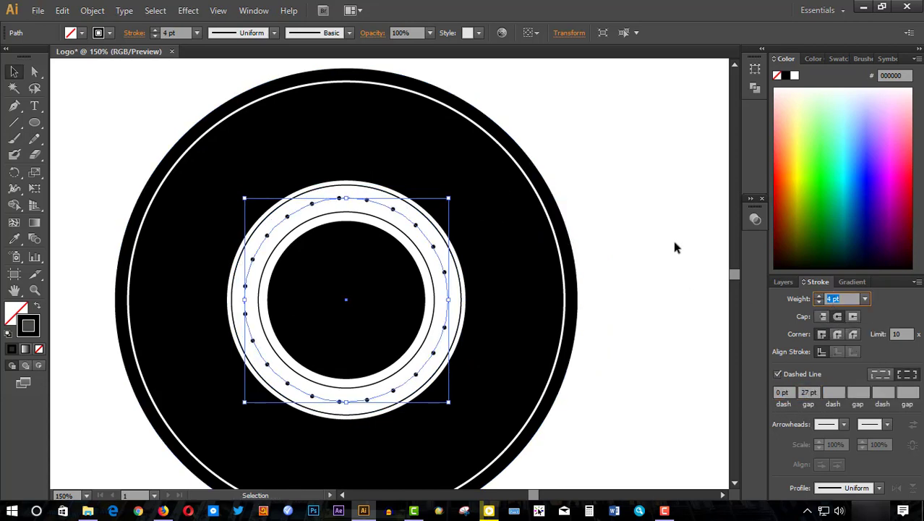
pyautogui.write('5')
pyautogui.click(620, 253)
pyautogui.hotkey('ctrl', '-')
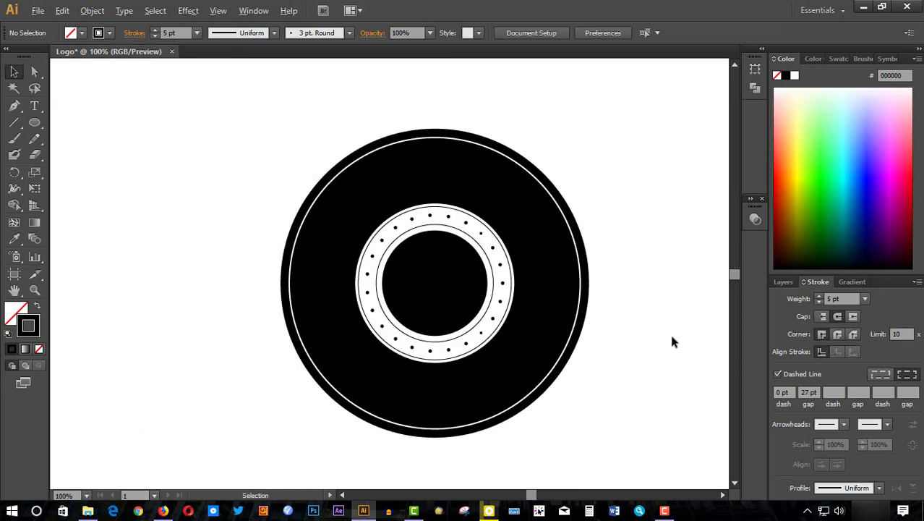
pyautogui.click(475, 142)
# - Apply a smooth 1 px Zig Zag effect to the big black circle
pyautogui.click(188, 10)
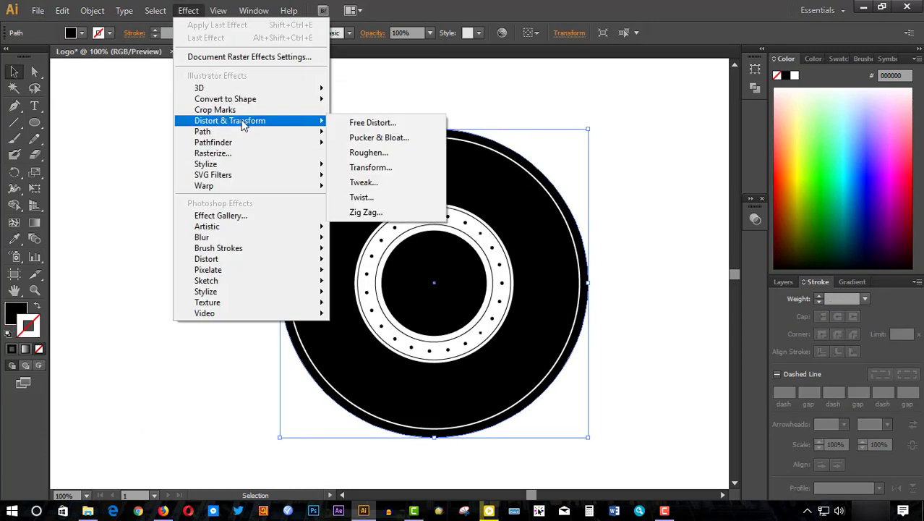
pyautogui.click(369, 212)
pyautogui.click(432, 286)
pyautogui.click(359, 324)
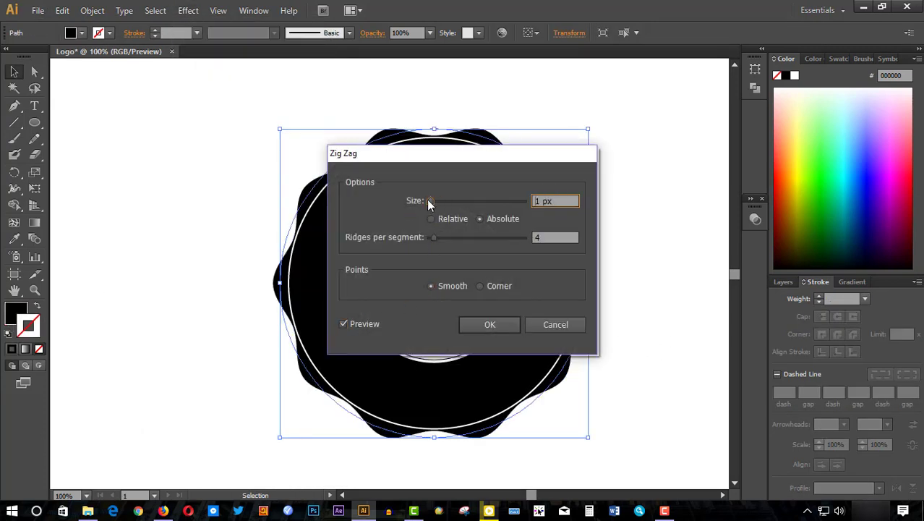
pyautogui.moveTo(428, 202); pyautogui.dragTo(430, 201)
pyautogui.click(497, 324)
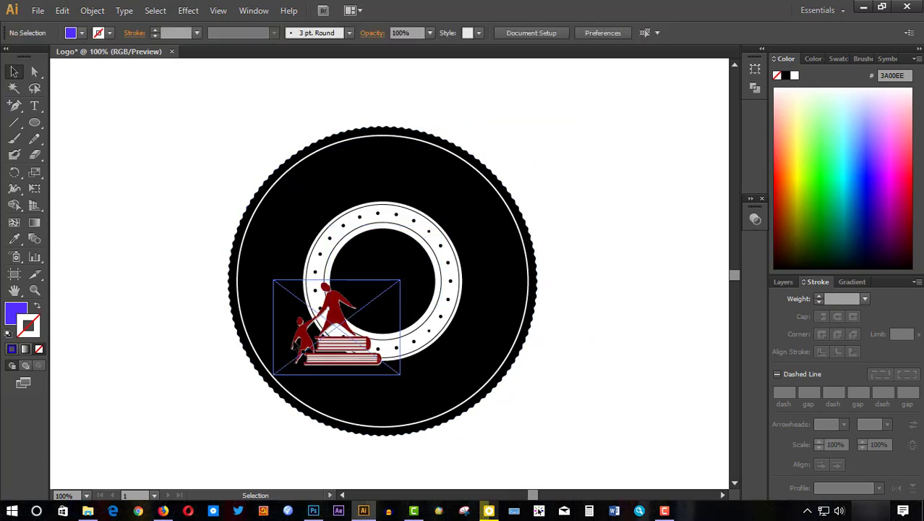
# - Move the red emblem into the badge centre and scale it to fit the centre disc
pyautogui.moveTo(322, 322); pyautogui.dragTo(419, 262)
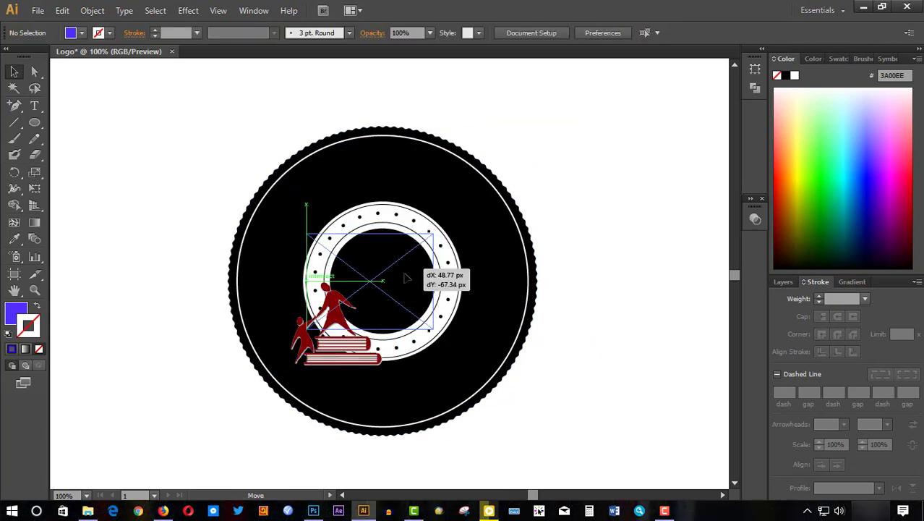
pyautogui.hotkey('ctrl', 'a')
pyautogui.click(315, 239)
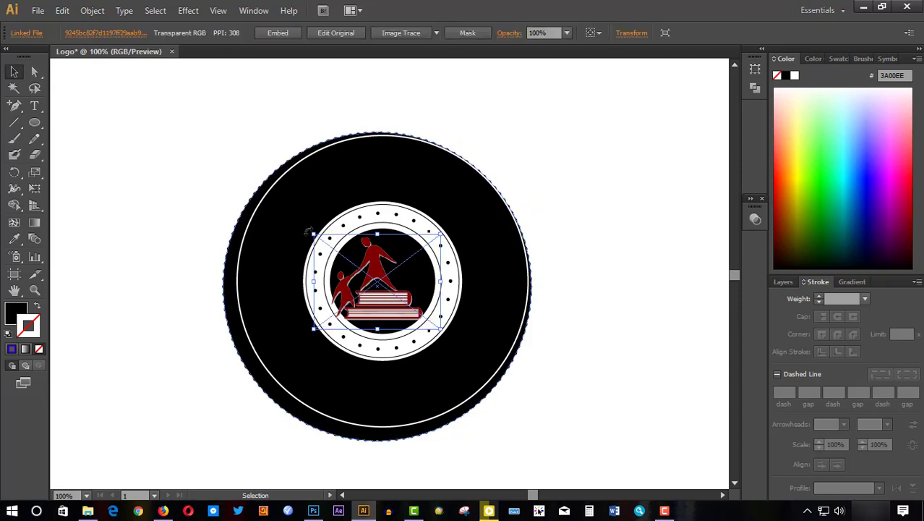
pyautogui.moveTo(313, 235); pyautogui.dragTo(347, 240)
pyautogui.click(631, 295)
pyautogui.hotkey('ctrl', 'a')
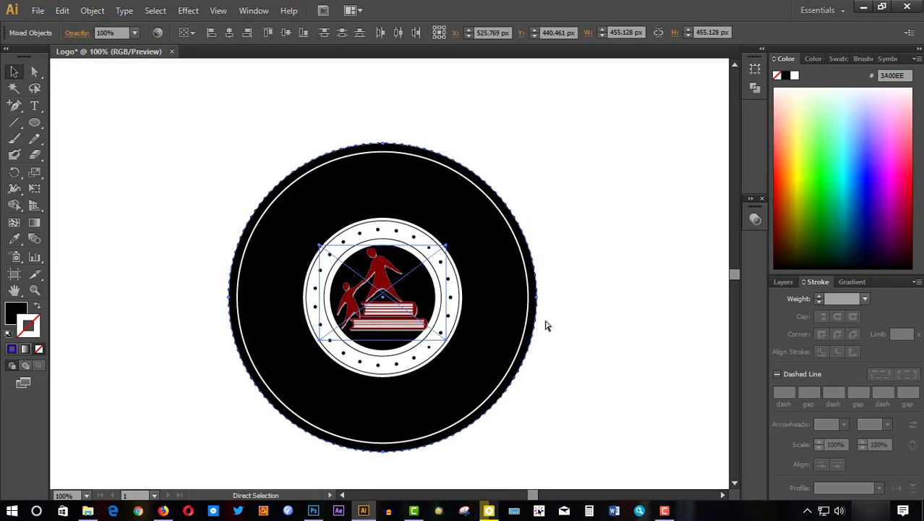
pyautogui.click(543, 323)
pyautogui.click(323, 248)
pyautogui.moveTo(323, 248); pyautogui.dragTo(370, 268)
pyautogui.click(671, 218)
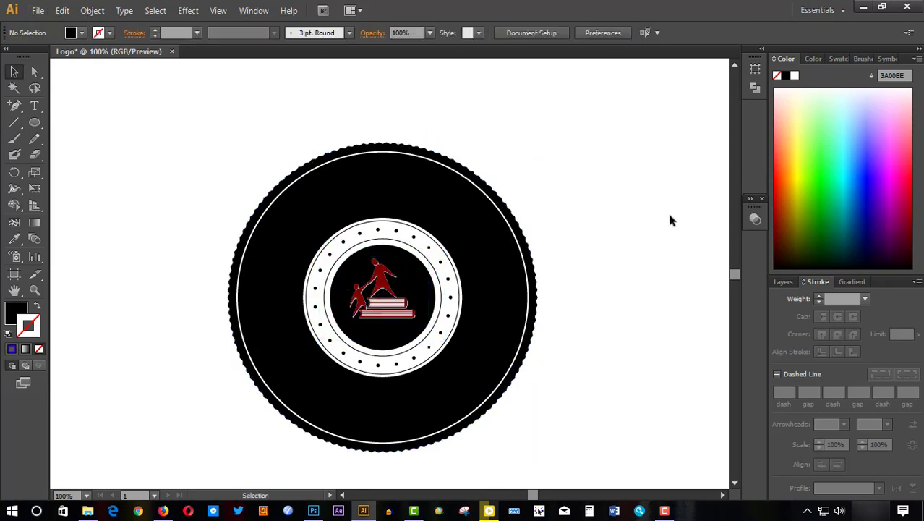
pyautogui.click(470, 303)
# - Fill the outer badge circle navy blue
pyautogui.click(14, 239)
pyautogui.doubleClick(22, 312)
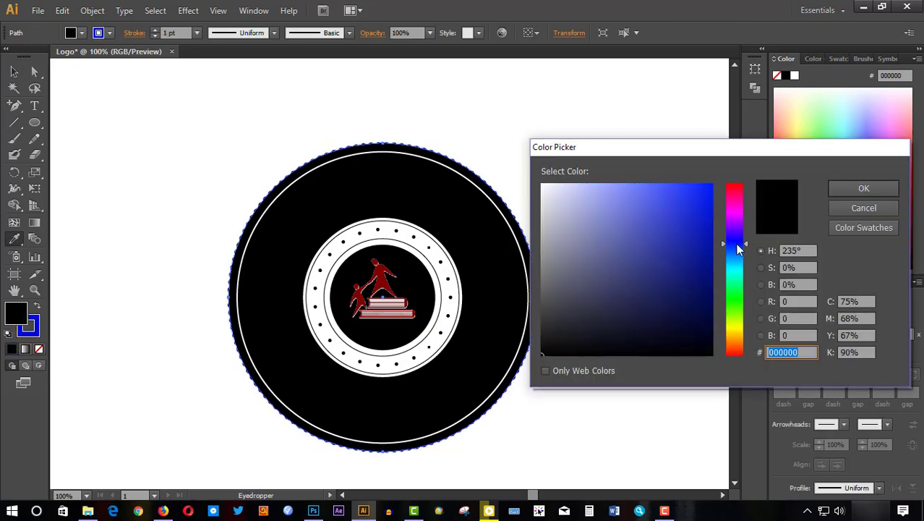
pyautogui.click(852, 188)
pyautogui.click(859, 141)
pyautogui.click(809, 144)
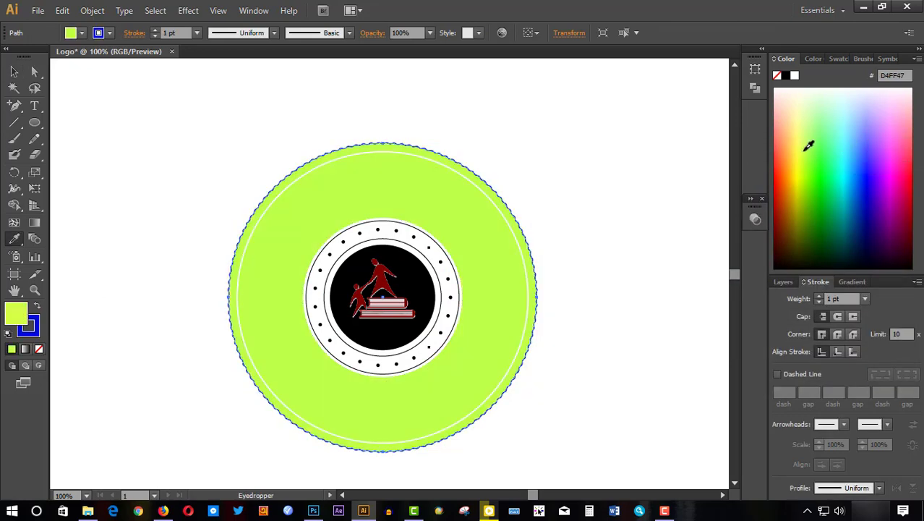
pyautogui.click(842, 212)
pyautogui.click(884, 243)
pyautogui.click(896, 192)
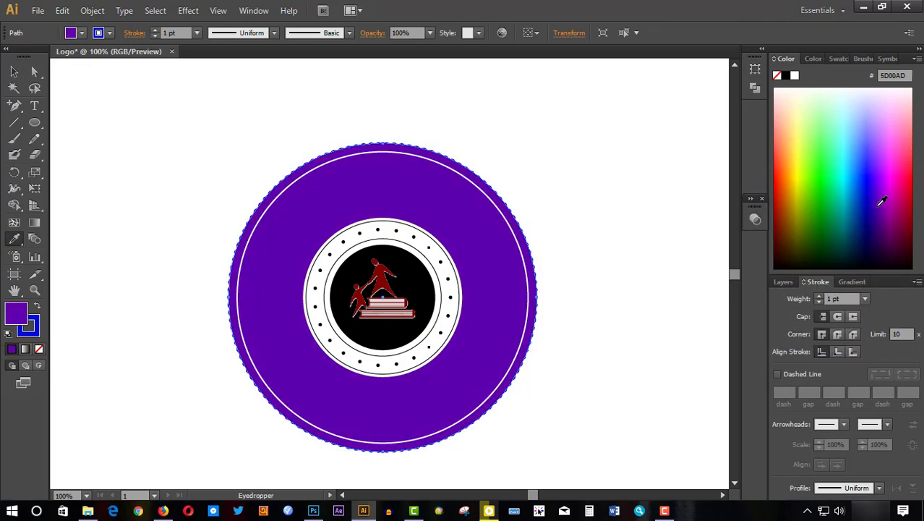
pyautogui.click(900, 211)
pyautogui.click(369, 334)
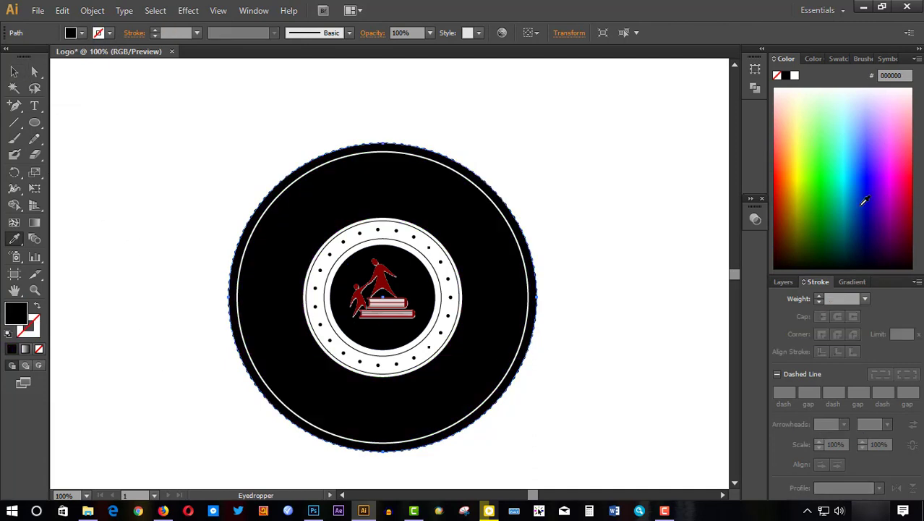
pyautogui.click(874, 186)
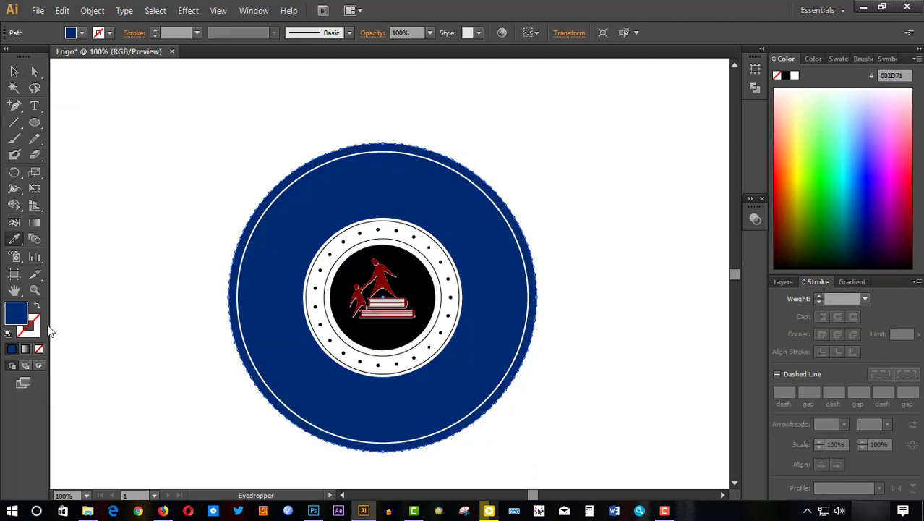
# - Change the centre circle's fill to light blue 6588FF
pyautogui.press('v')
pyautogui.click(385, 347)
pyautogui.click(820, 132)
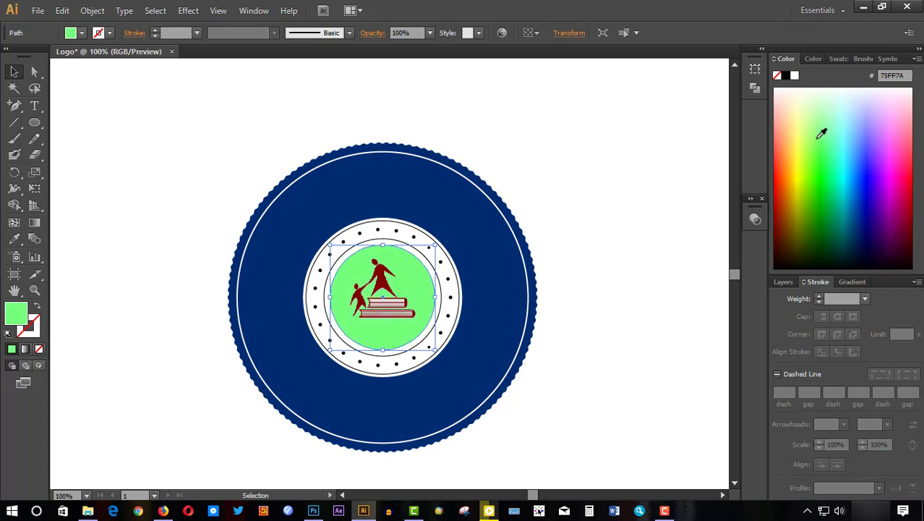
pyautogui.click(800, 203)
pyautogui.click(790, 239)
pyautogui.click(882, 147)
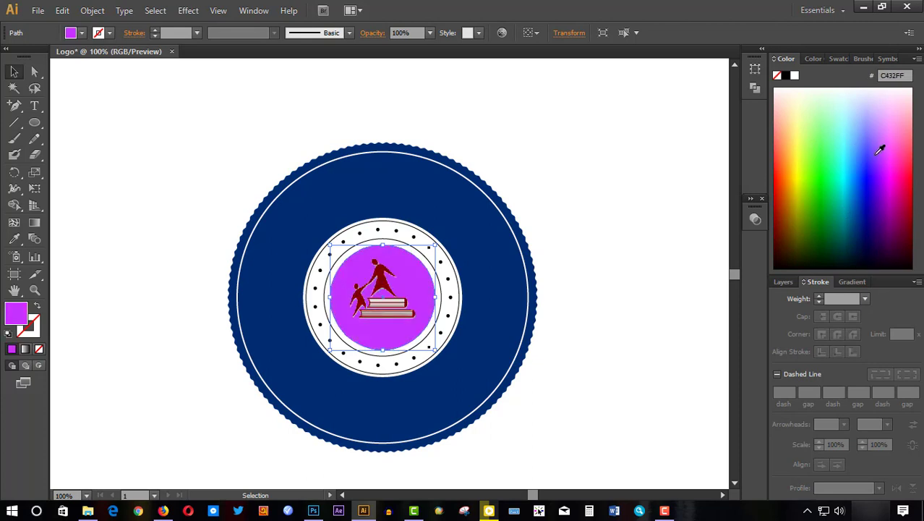
pyautogui.click(867, 147)
pyautogui.click(627, 146)
# - Enlarge a copy of the ring's circle around the dotted ring with no fill
pyautogui.click(436, 250)
pyautogui.moveTo(460, 219)
pyautogui.mouseDown()
pyautogui.moveTo(566, 193)
pyautogui.moveTo(554, 194)
pyautogui.mouseUp()
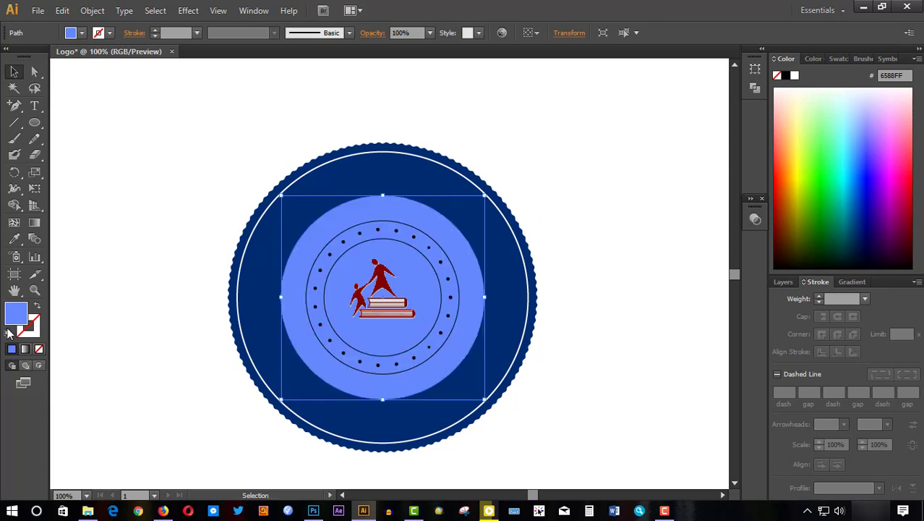
pyautogui.click(39, 349)
pyautogui.moveTo(34, 105)
pyautogui.mouseDown()
pyautogui.moveTo(58, 138)
pyautogui.moveTo(86, 138)
pyautogui.mouseUp()
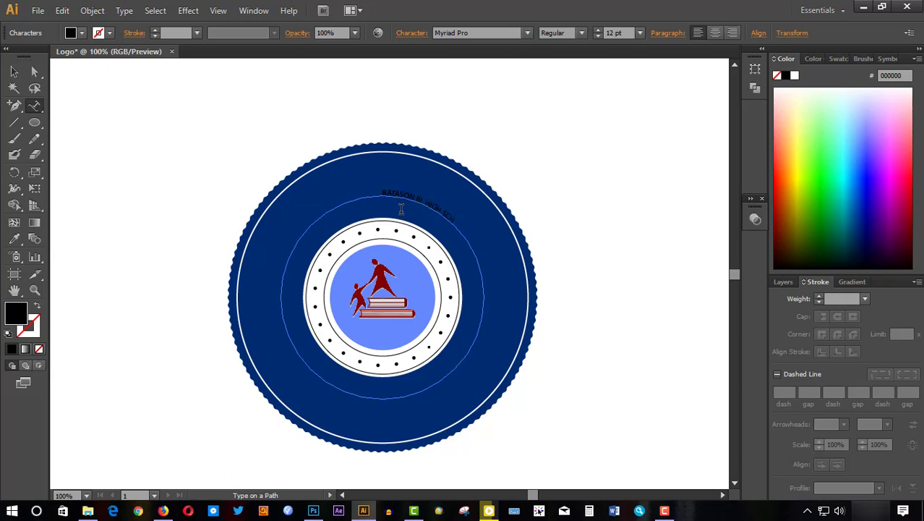
# - Set the path text to 41 pt cyan Bodoni MT and slide it round to the top
pyautogui.click(716, 33)
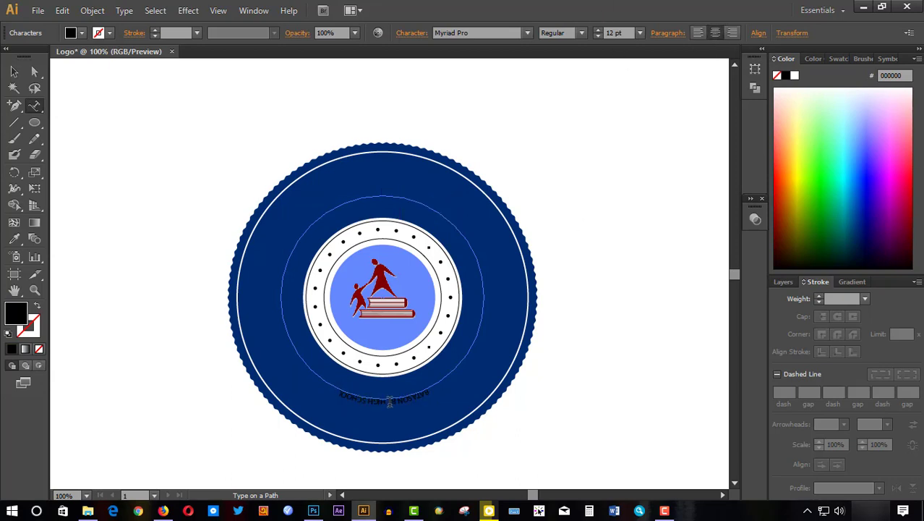
pyautogui.click(596, 32)
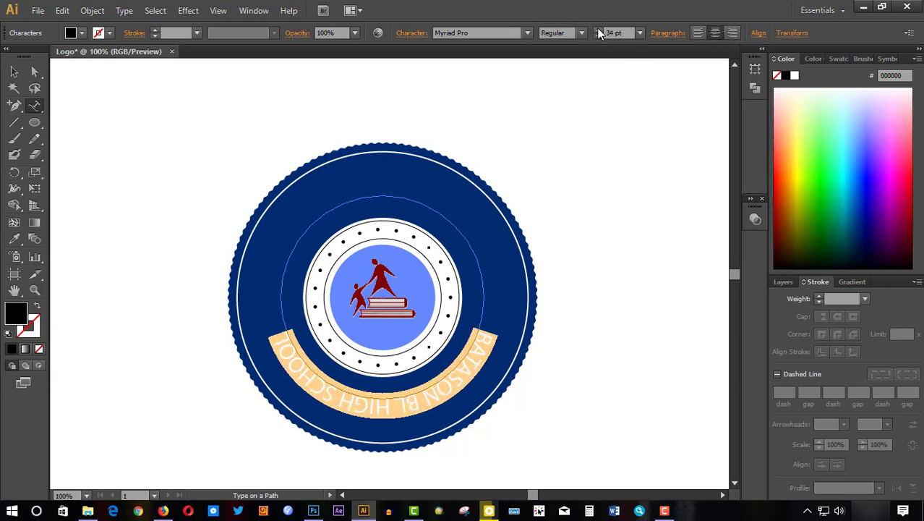
pyautogui.click(715, 33)
pyautogui.click(697, 32)
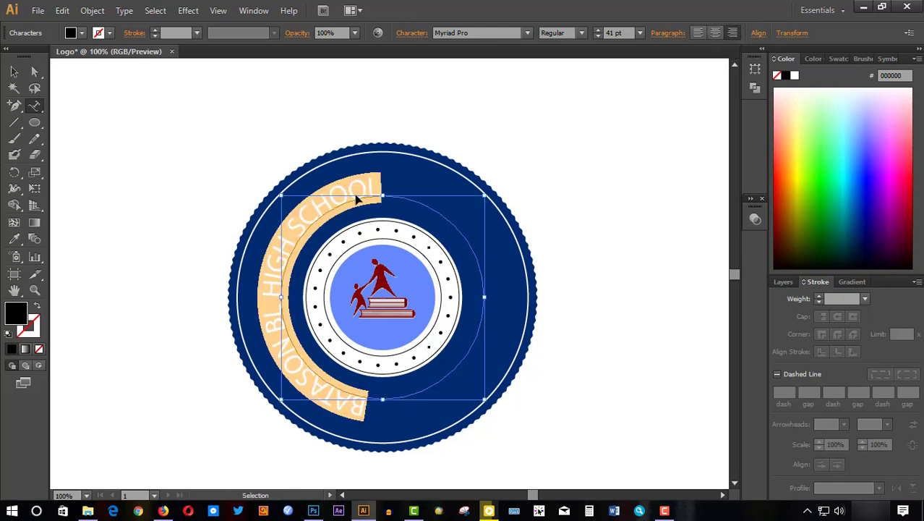
pyautogui.click(847, 161)
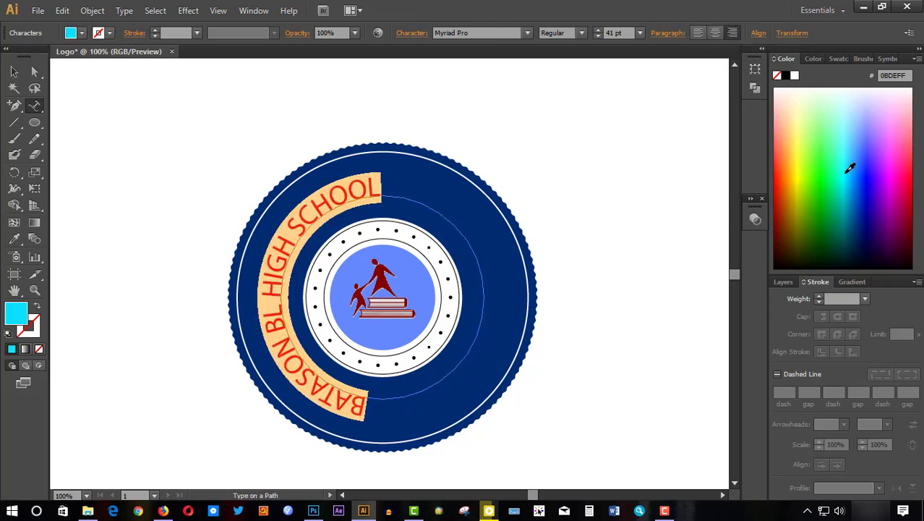
pyautogui.click(447, 36)
pyautogui.write('Bodoni MT')
pyautogui.click(354, 191)
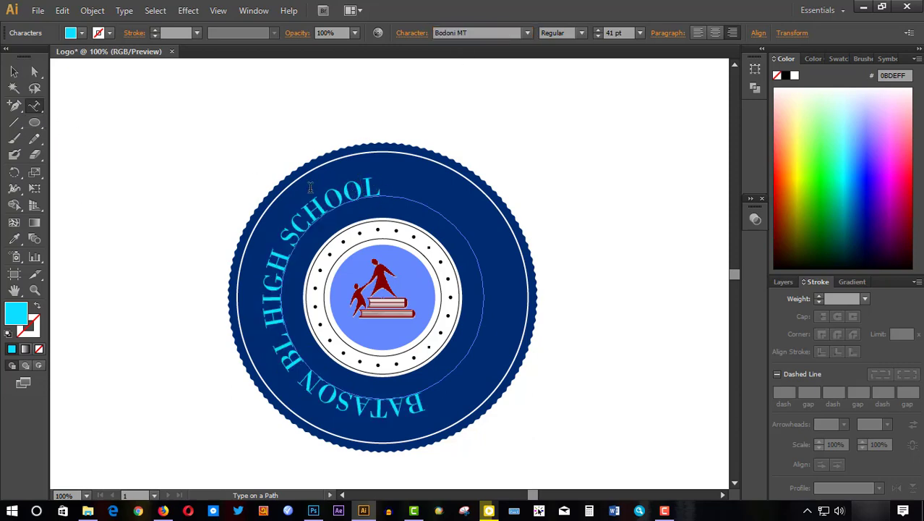
pyautogui.press('Escape')
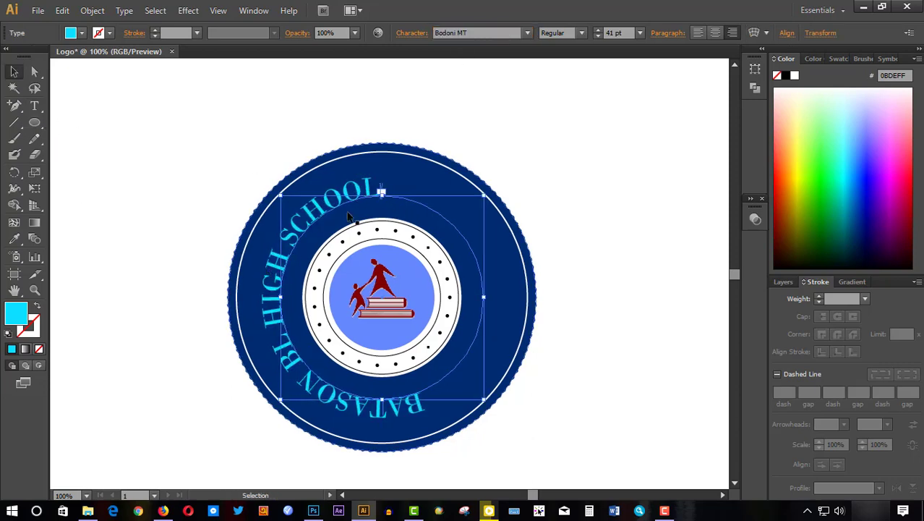
pyautogui.moveTo(348, 216); pyautogui.dragTo(391, 404)
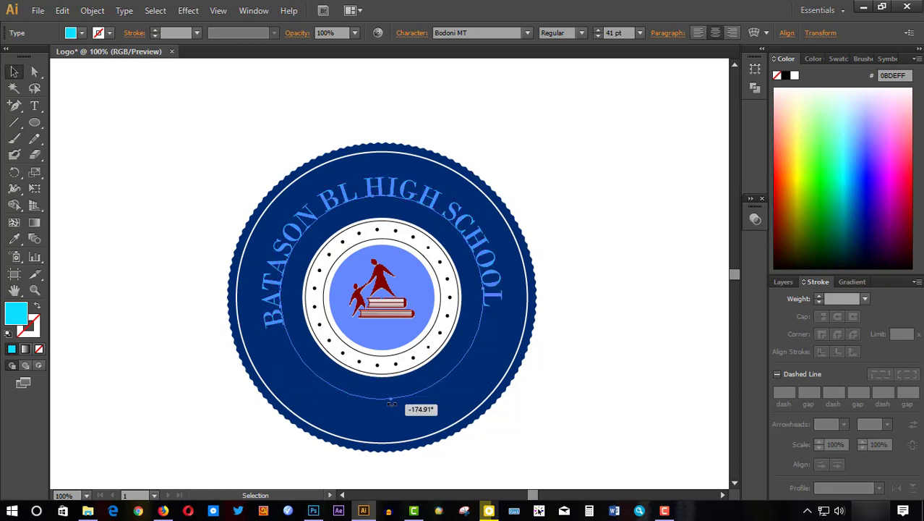
pyautogui.click(629, 224)
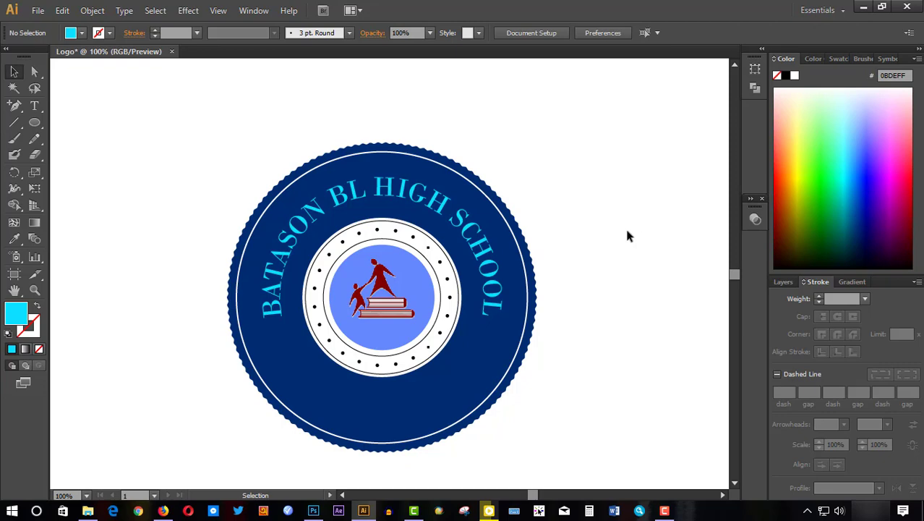
# - Make the curved text bold and enlarge it to 47 pt
pyautogui.click(34, 106)
pyautogui.click(449, 210)
pyautogui.hotkey('ctrl', 'a')
pyautogui.click(582, 33)
pyautogui.click(557, 136)
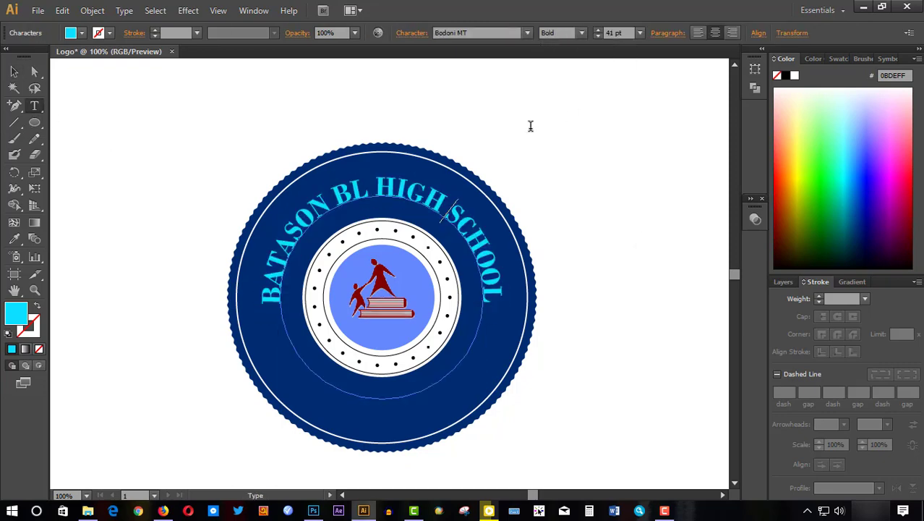
pyautogui.tripleClick(374, 187)
pyautogui.click(598, 30)
pyautogui.click(597, 30)
pyautogui.click(597, 29)
pyautogui.click(597, 30)
pyautogui.click(597, 30)
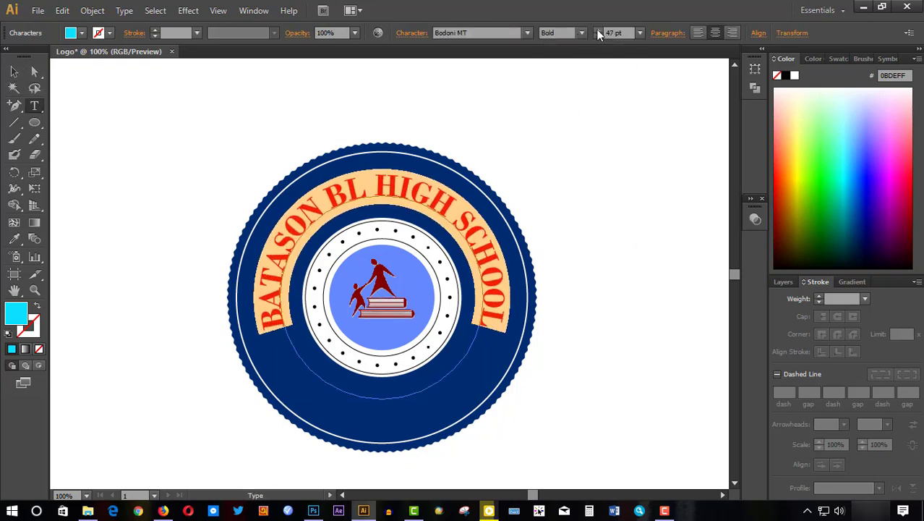
pyautogui.press('Escape')
pyautogui.click(184, 85)
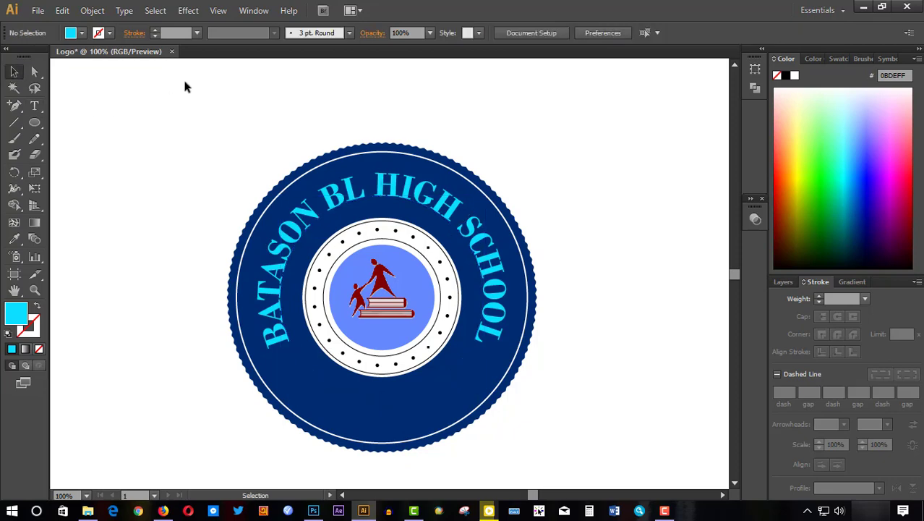
# - Replace the text with 'SETABGONJ GOVERNMENT COLLEG' and reduce its size slightly
pyautogui.doubleClick(407, 191)
pyautogui.hotkey('ctrl', 'a')
pyautogui.write('SETABGONJ')
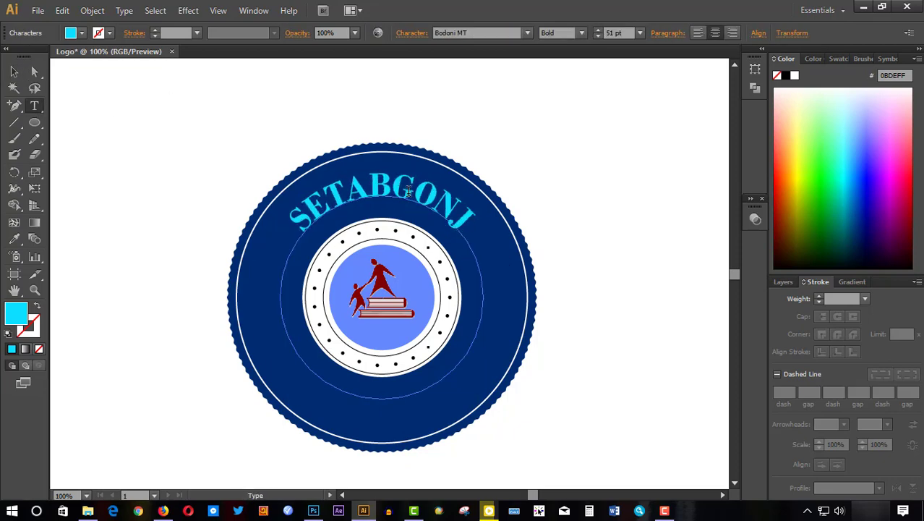
pyautogui.write(' GOVERNMENT COLLEG')
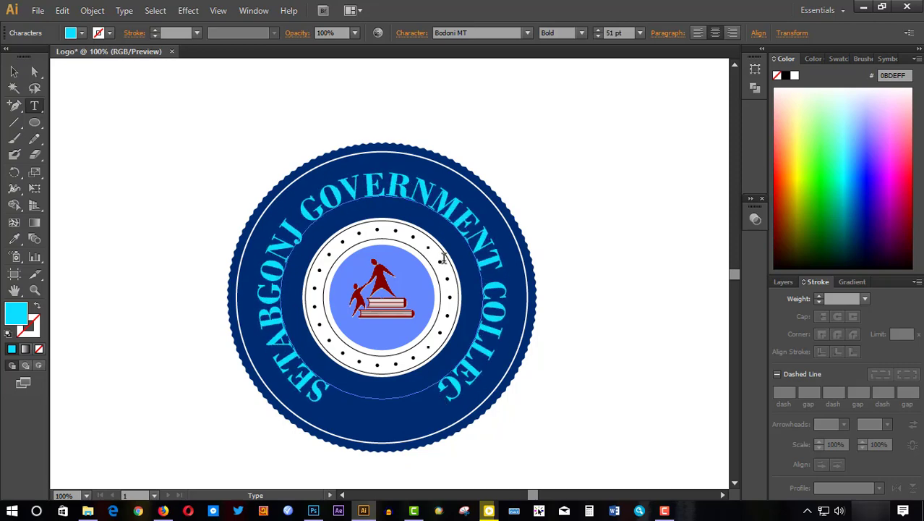
pyautogui.hotkey('ctrl', 'a')
pyautogui.click(599, 37)
pyautogui.click(598, 37)
pyautogui.press('Escape')
pyautogui.click(131, 113)
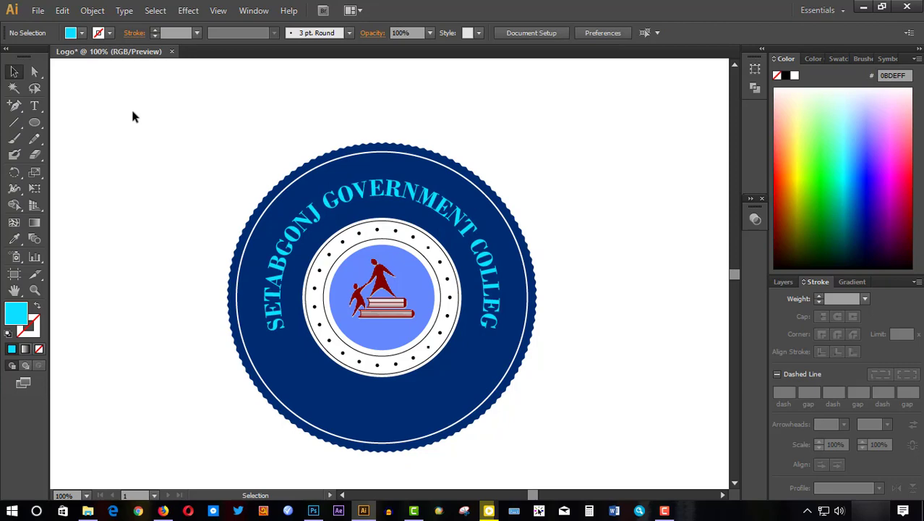
# - Color the curved college name white using hex FFFFFF
pyautogui.scroll(-3, 445, 222)
pyautogui.scroll(2, 471, 321)
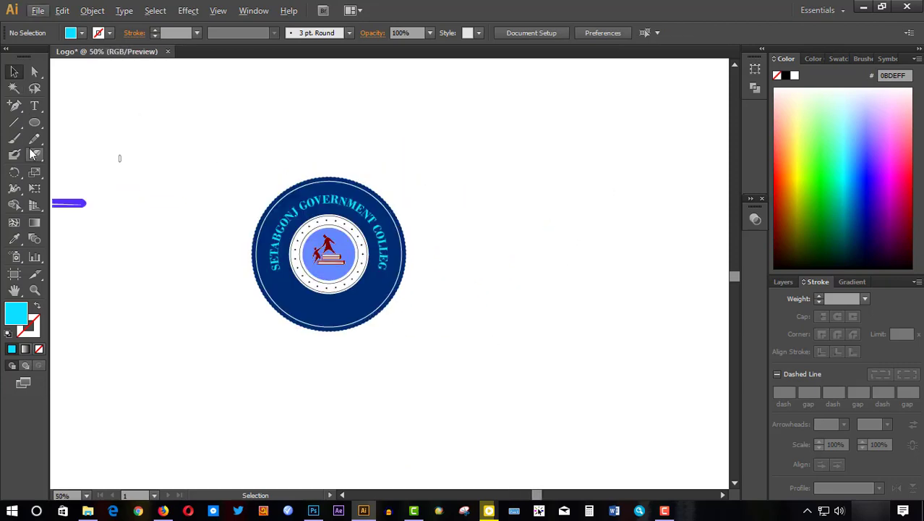
pyautogui.doubleClick(329, 206)
pyautogui.hotkey('ctrl', 'a')
pyautogui.click(865, 89)
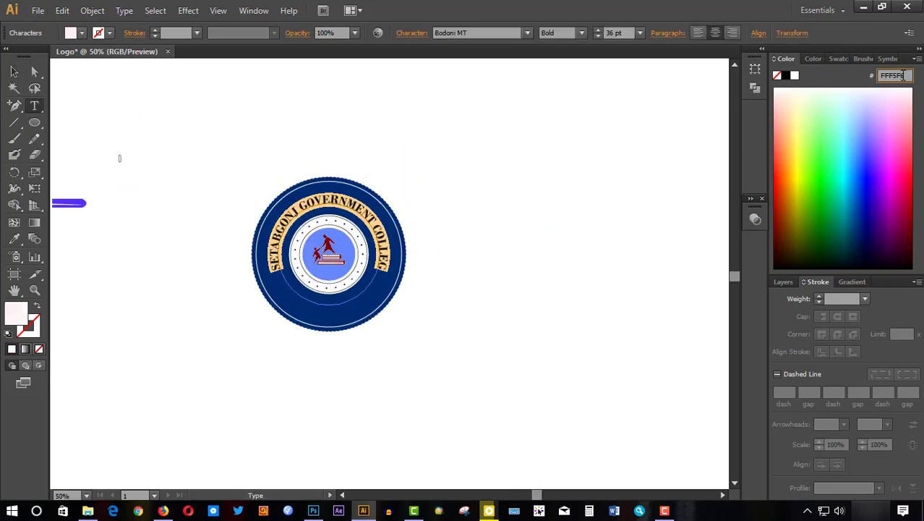
pyautogui.press('Return')
pyautogui.write('0000')
pyautogui.press('Return')
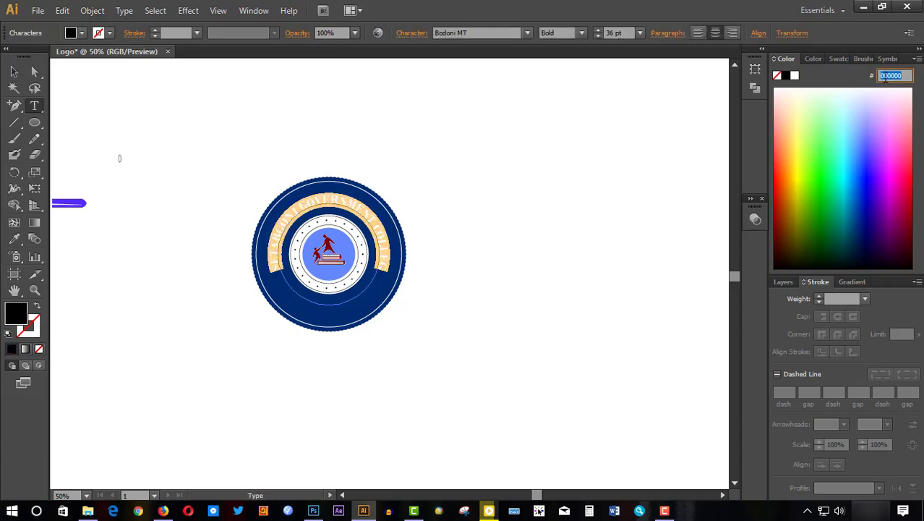
pyautogui.write('ffffff')
pyautogui.press('Return')
pyautogui.hotkey('ctrl', '=')
pyautogui.hotkey('ctrl', '=')
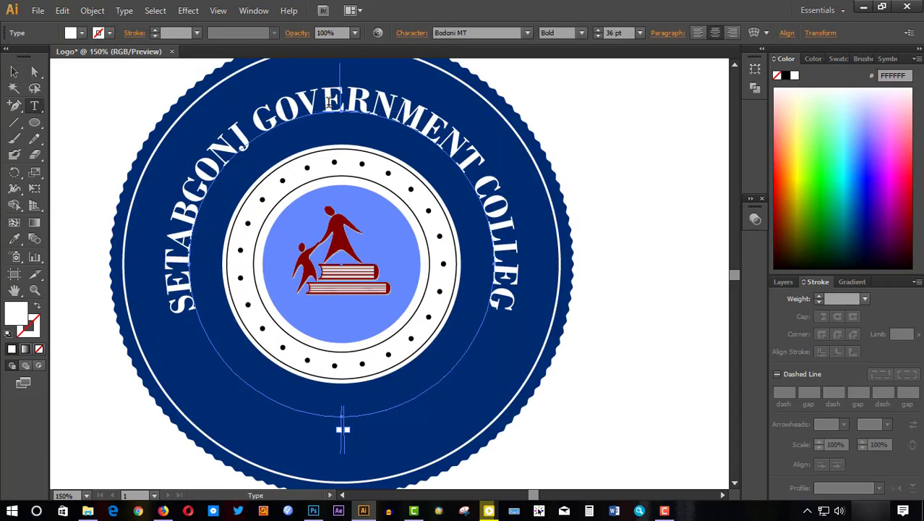
# - Enlarge the curved college name to 44 pt, then deselect it
pyautogui.click(329, 102)
pyautogui.hotkey('ctrl', 'a')
pyautogui.click(597, 34)
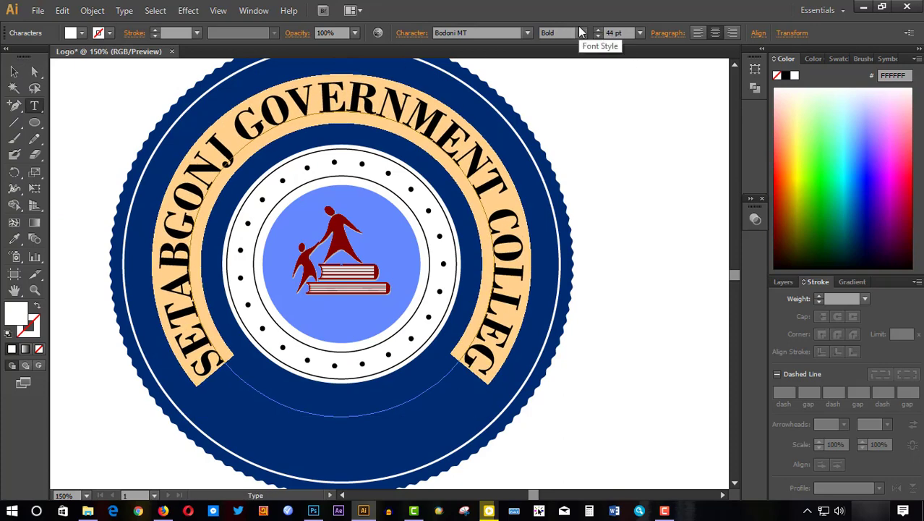
pyautogui.click(571, 32)
pyautogui.press('Escape')
pyautogui.hotkey('ctrl', '-')
pyautogui.hotkey('ctrl', '-')
pyautogui.hotkey('ctrl', '-')
pyautogui.press('Escape')
pyautogui.click(498, 202)
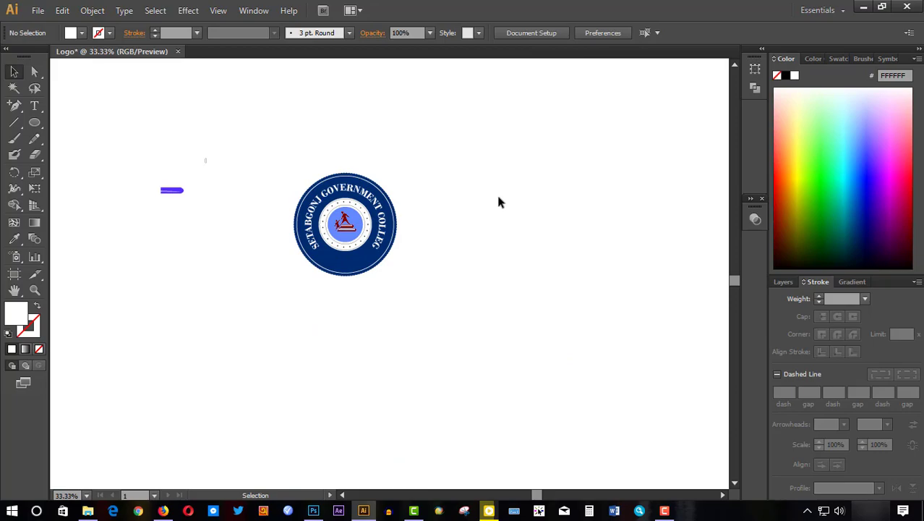
# - Draw a wide rectangle, about 493 px, to the left of the badge
pyautogui.scroll(2, 324, 258)
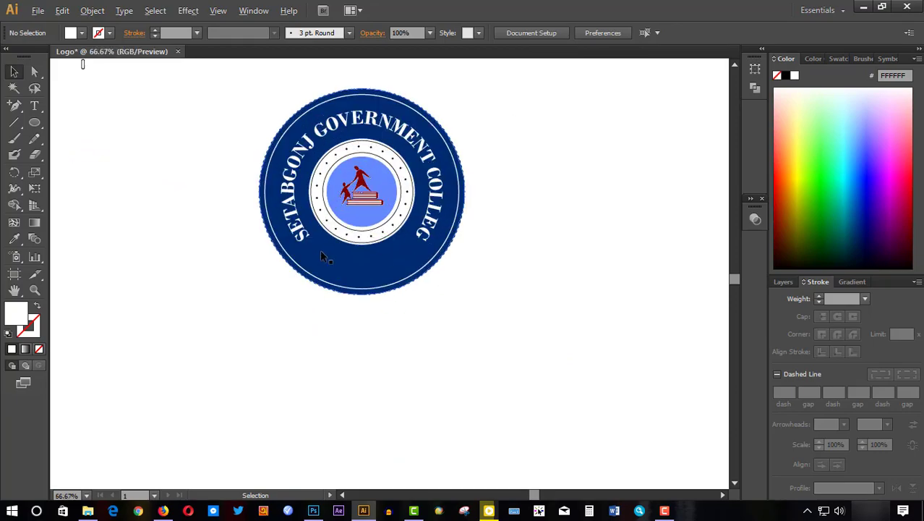
pyautogui.scroll(7, 380, 235)
pyautogui.scroll(6, 379, 235)
pyautogui.scroll(-5, 548, 296)
pyautogui.scroll(3, 412, 248)
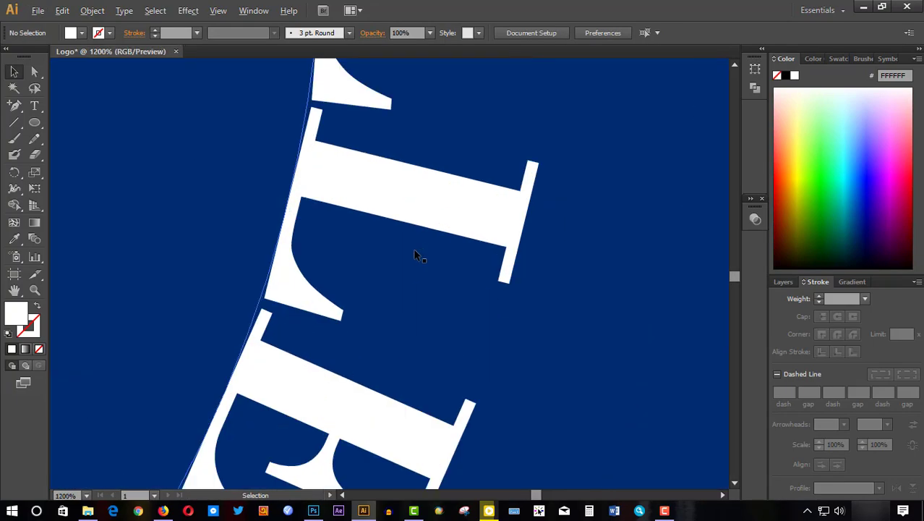
pyautogui.scroll(-3, 437, 293)
pyautogui.scroll(5, 449, 340)
pyautogui.scroll(-10, 449, 349)
pyautogui.scroll(3, 396, 278)
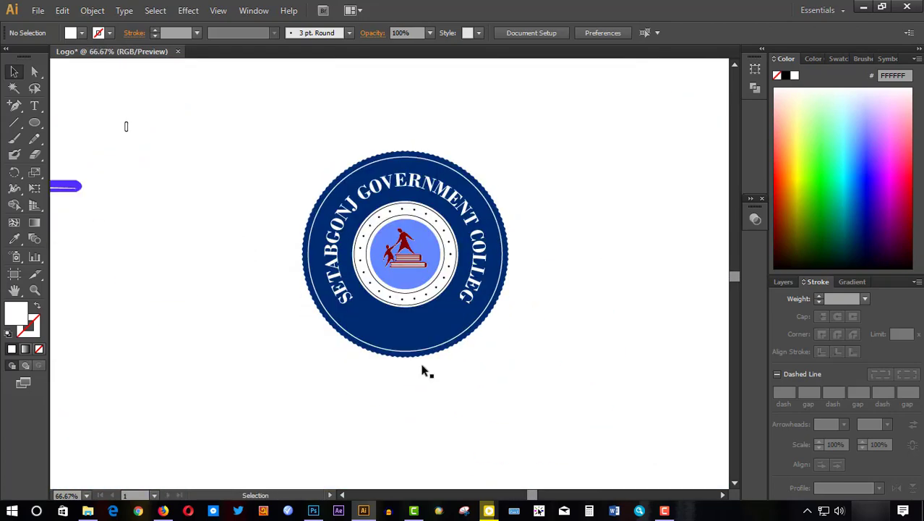
pyautogui.scroll(-5, 423, 369)
pyautogui.hscroll(5, 582, 278)
pyautogui.scroll(-5, 431, 304)
pyautogui.scroll(5, 430, 304)
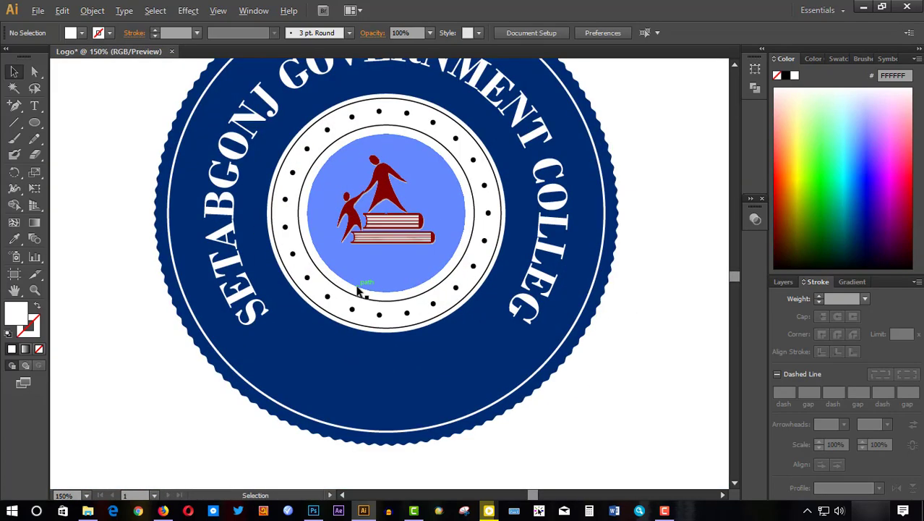
pyautogui.hscroll(-5, 431, 78)
pyautogui.click(34, 122)
pyautogui.click(83, 124)
pyautogui.moveTo(127, 263)
pyautogui.mouseDown()
pyautogui.moveTo(269, 402)
pyautogui.moveTo(462, 330)
pyautogui.moveTo(446, 331)
pyautogui.mouseUp()
# - Fill the rectangle black and pull a left-edge anchor inward to cut a V notch
pyautogui.click(786, 76)
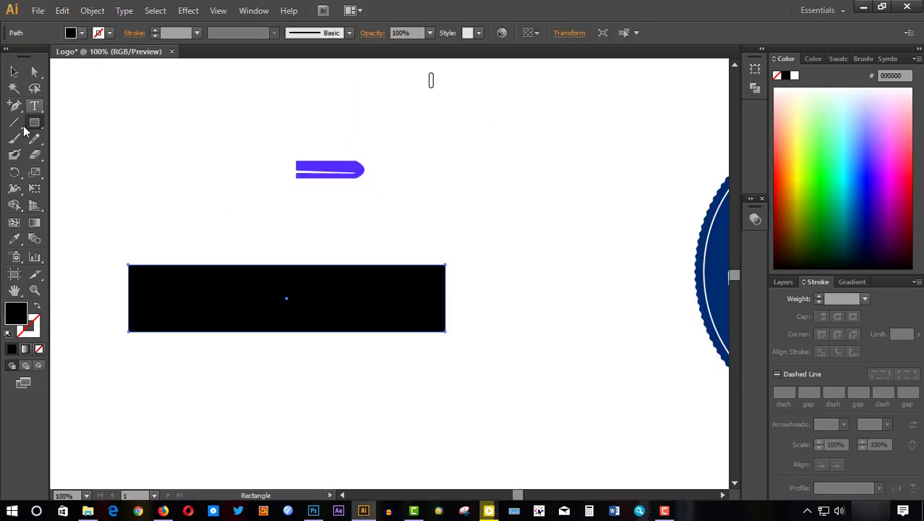
pyautogui.click(128, 298)
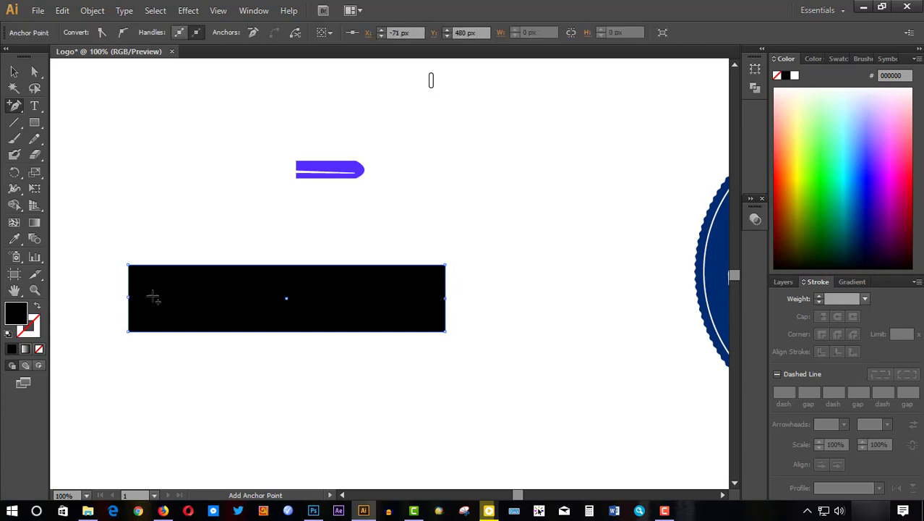
pyautogui.press('a')
pyautogui.moveTo(127, 297); pyautogui.dragTo(166, 297)
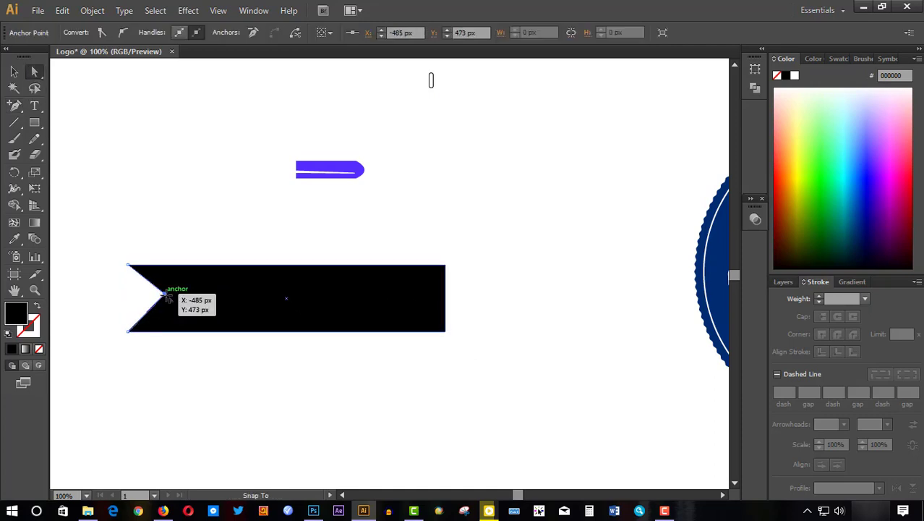
pyautogui.moveTo(165, 300); pyautogui.dragTo(165, 311)
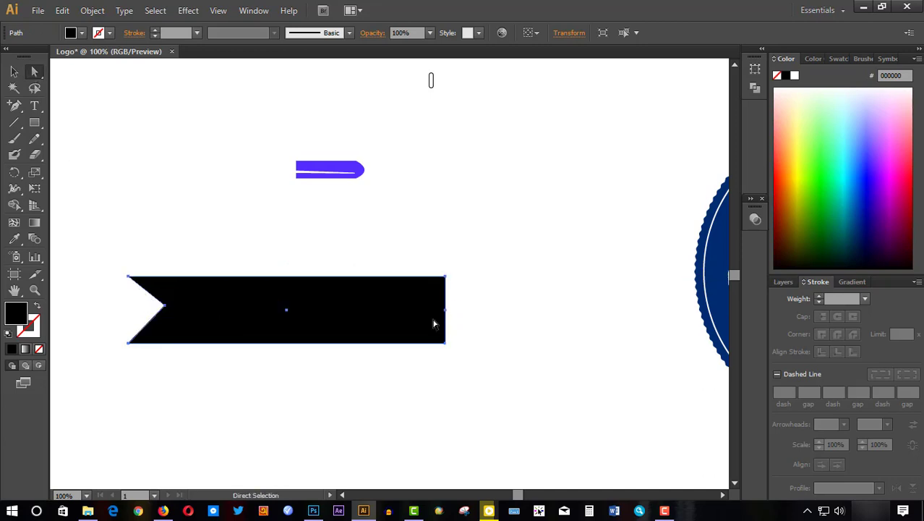
# - Move the notched banner up and to the left, then deselect it
pyautogui.moveTo(433, 324)
pyautogui.mouseDown()
pyautogui.moveTo(415, 291)
pyautogui.moveTo(382, 287)
pyautogui.mouseUp()
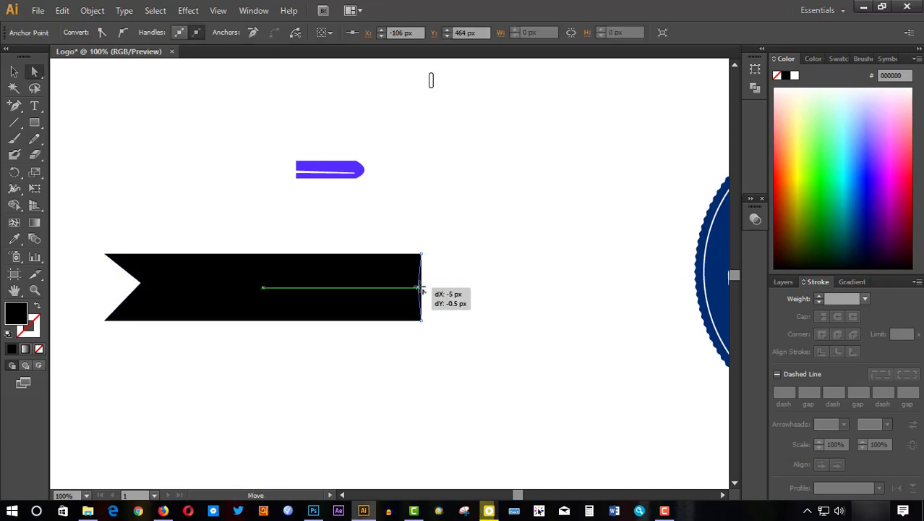
pyautogui.click(331, 394)
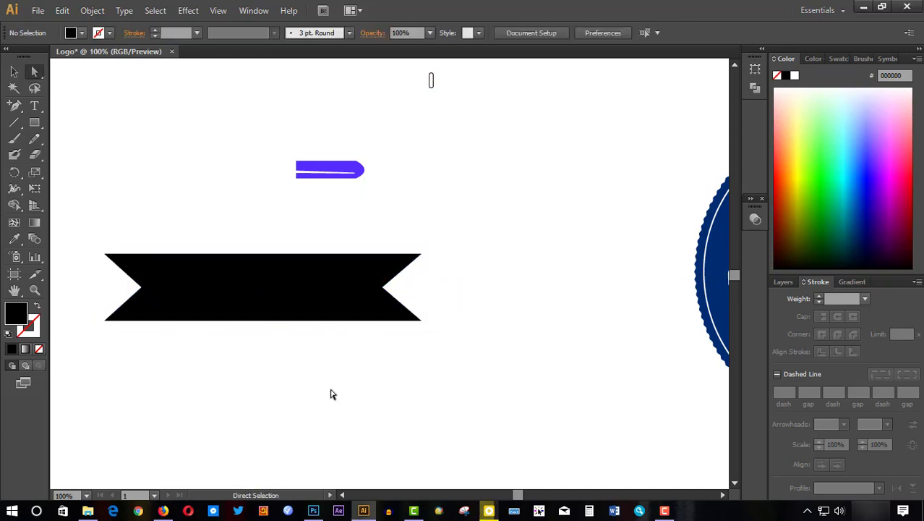
pyautogui.scroll(-3, 423, 318)
pyautogui.scroll(2, 355, 322)
pyautogui.rightClick(355, 321)
# - Draw a new rectangle over the notched banner
pyautogui.click(6, 64)
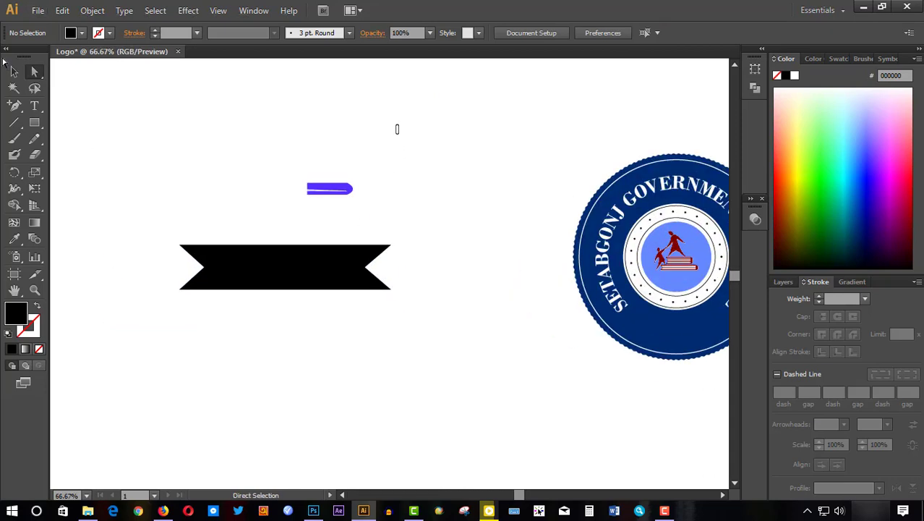
pyautogui.press('m')
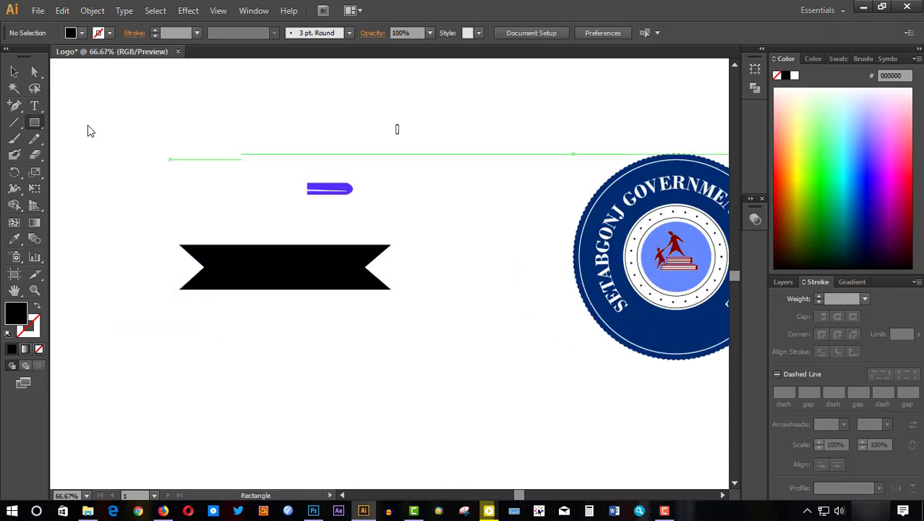
pyautogui.moveTo(200, 244); pyautogui.dragTo(382, 290)
# - Apply an Arc warp with 67% bend to the rectangle and select the arch
pyautogui.click(188, 10)
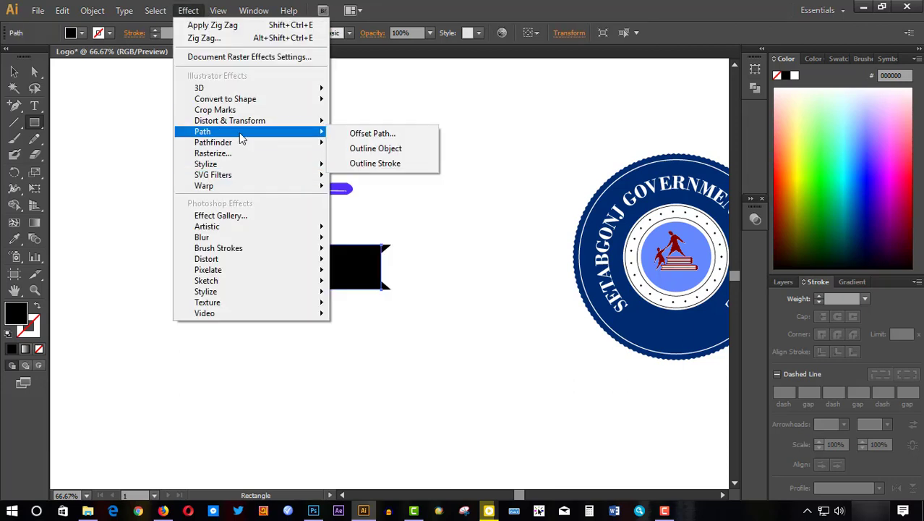
pyautogui.moveTo(246, 186)
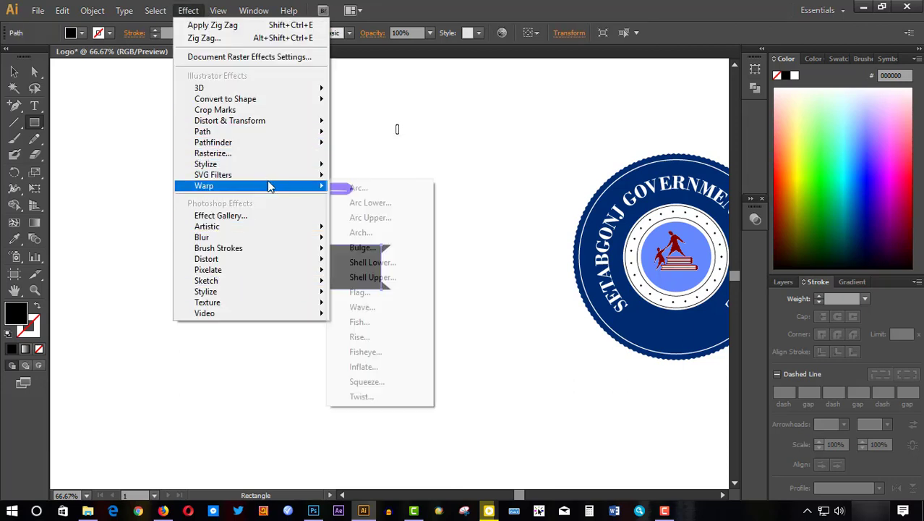
pyautogui.click(361, 187)
pyautogui.moveTo(431, 165); pyautogui.dragTo(206, 170)
pyautogui.moveTo(230, 127); pyautogui.dragTo(373, 283)
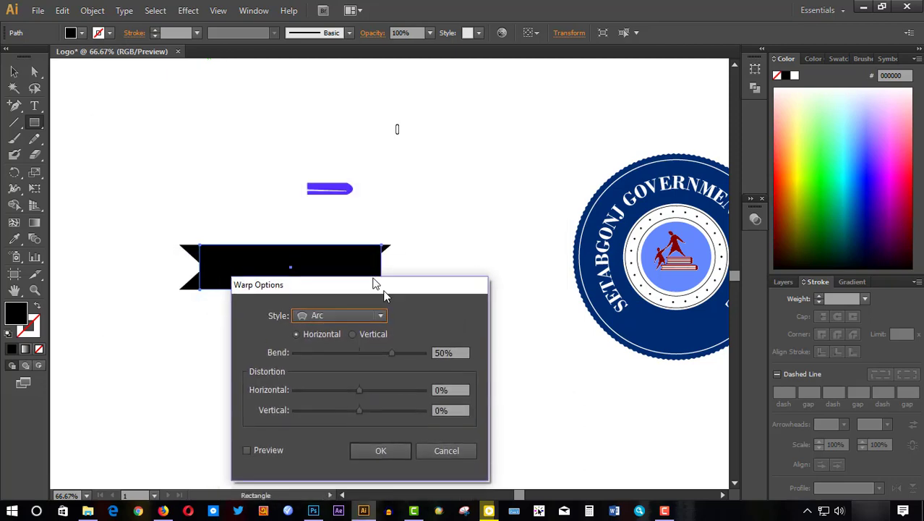
pyautogui.moveTo(400, 352); pyautogui.dragTo(410, 355)
pyautogui.moveTo(378, 284)
pyautogui.mouseDown()
pyautogui.moveTo(438, 128)
pyautogui.moveTo(364, 337)
pyautogui.mouseUp()
pyautogui.click(307, 288)
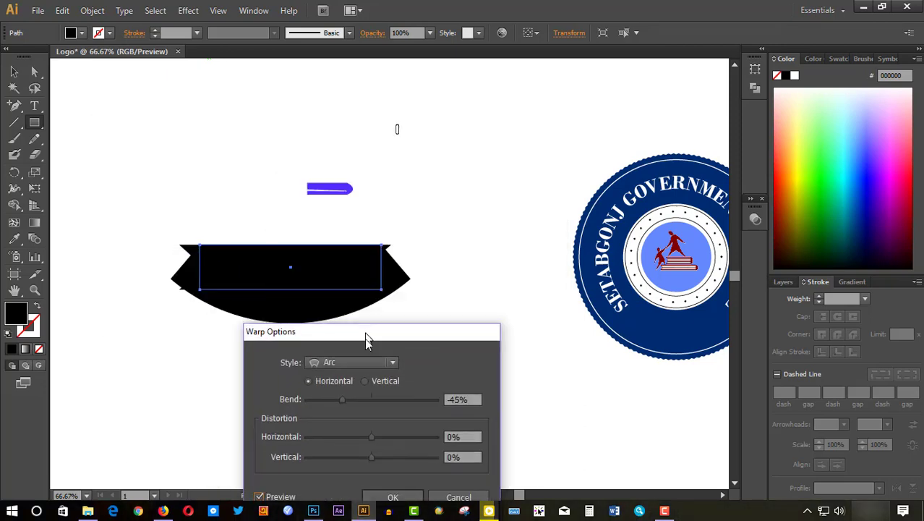
pyautogui.moveTo(342, 399); pyautogui.dragTo(414, 401)
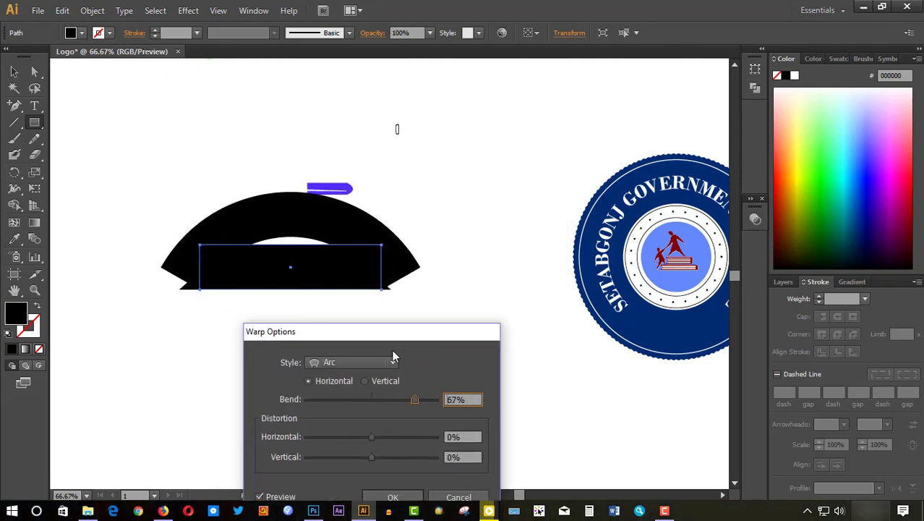
pyautogui.moveTo(289, 332); pyautogui.dragTo(203, 241)
pyautogui.click(325, 403)
pyautogui.press('v')
pyautogui.click(243, 368)
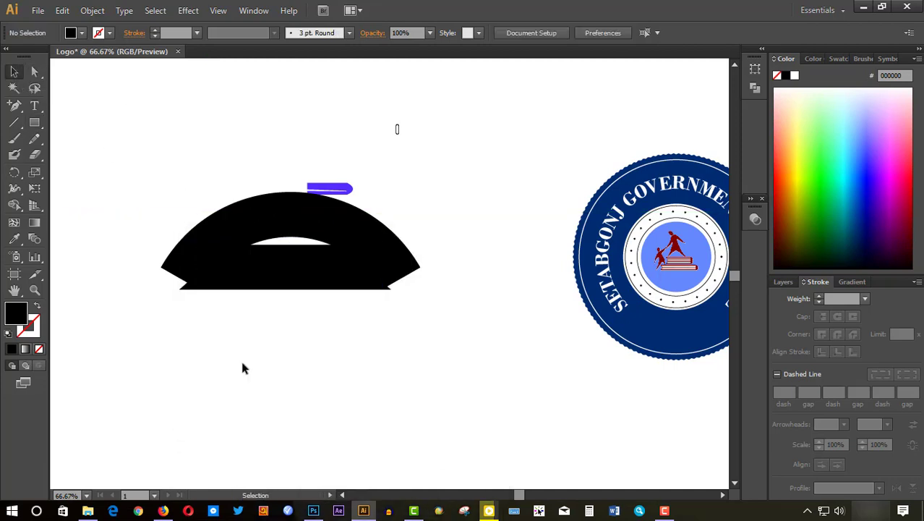
pyautogui.click(293, 212)
# - Move the arch below the banner and shift the notched banner up out of the way
pyautogui.moveTo(250, 215); pyautogui.dragTo(243, 312)
pyautogui.click(272, 268)
pyautogui.moveTo(272, 268); pyautogui.dragTo(269, 173)
pyautogui.moveTo(282, 340); pyautogui.dragTo(278, 312)
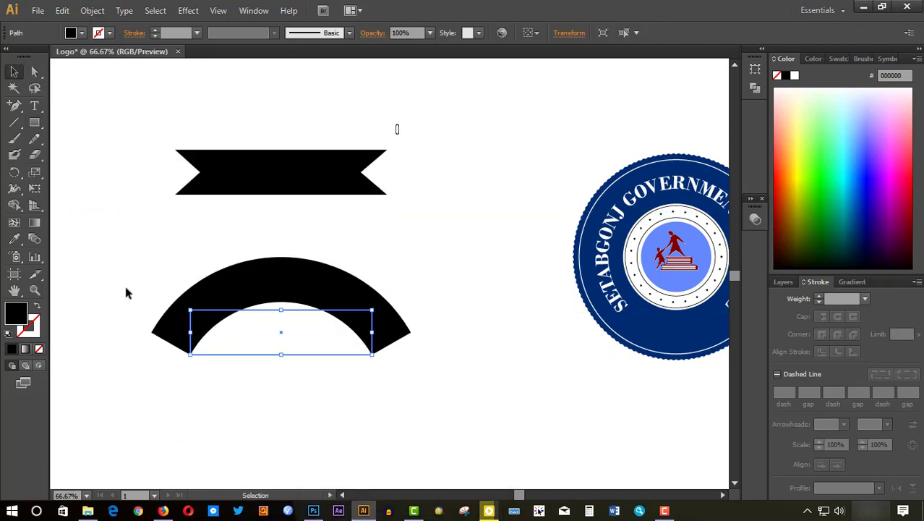
# - Give the arch a white fill and a black outline
pyautogui.click(13, 350)
pyautogui.click(833, 299)
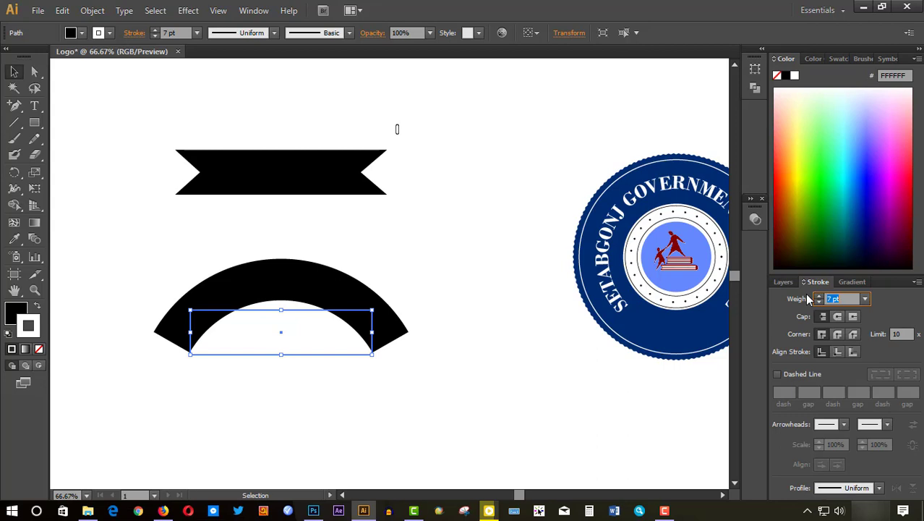
pyautogui.press('Down')
pyautogui.press('Down')
pyautogui.press('Down')
pyautogui.click(25, 349)
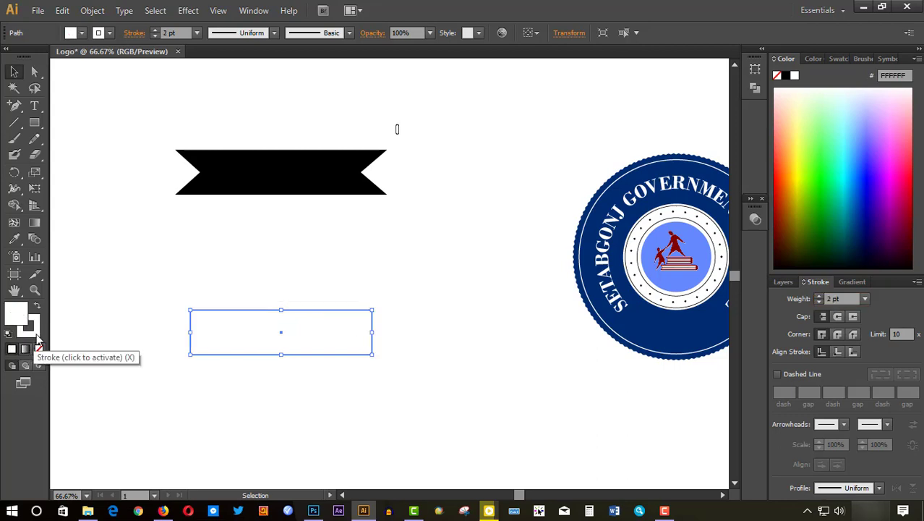
pyautogui.click(27, 327)
pyautogui.click(11, 350)
pyautogui.click(833, 299)
pyautogui.press('Up')
pyautogui.press('Up')
pyautogui.press('Up')
pyautogui.press('Up')
pyautogui.press('Up')
pyautogui.press('Up')
pyautogui.press('Down')
pyautogui.press('Down')
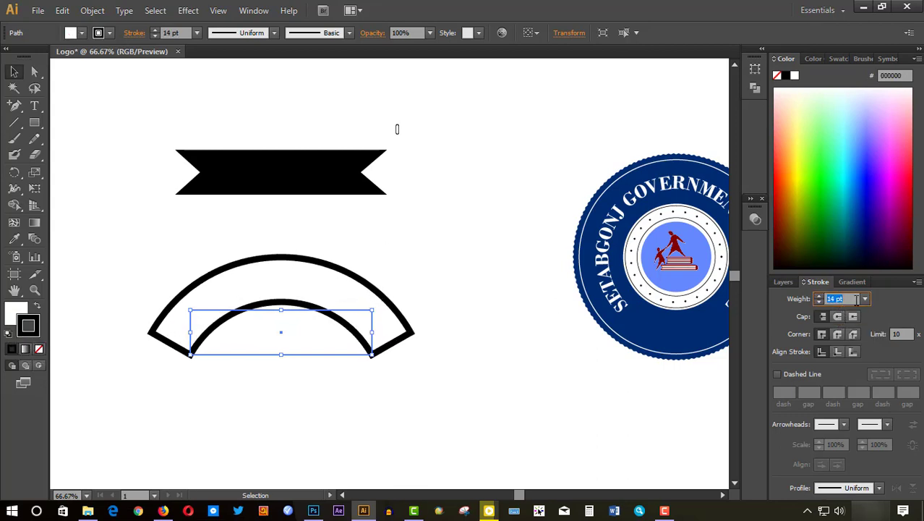
pyautogui.press('Down')
pyautogui.press('Down')
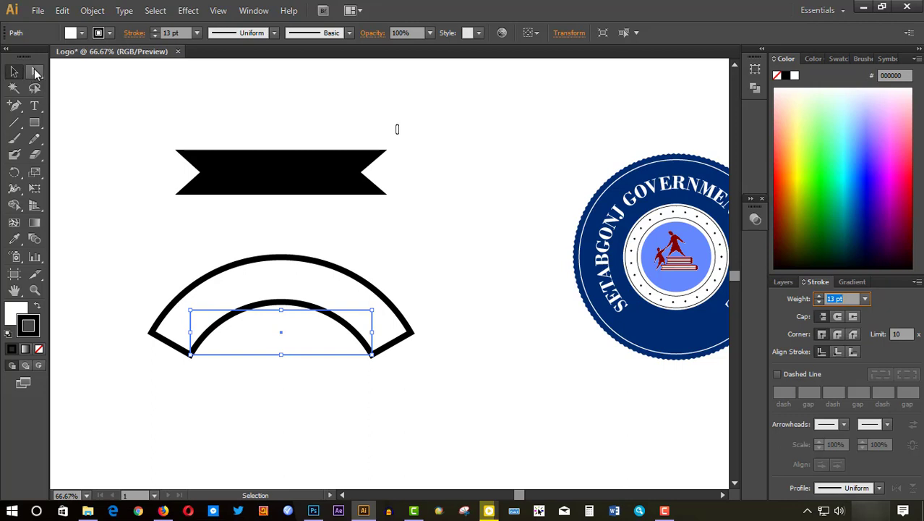
# - Place the black ribbon over the arch and resize it wider and shorter
pyautogui.moveTo(246, 288); pyautogui.dragTo(242, 334)
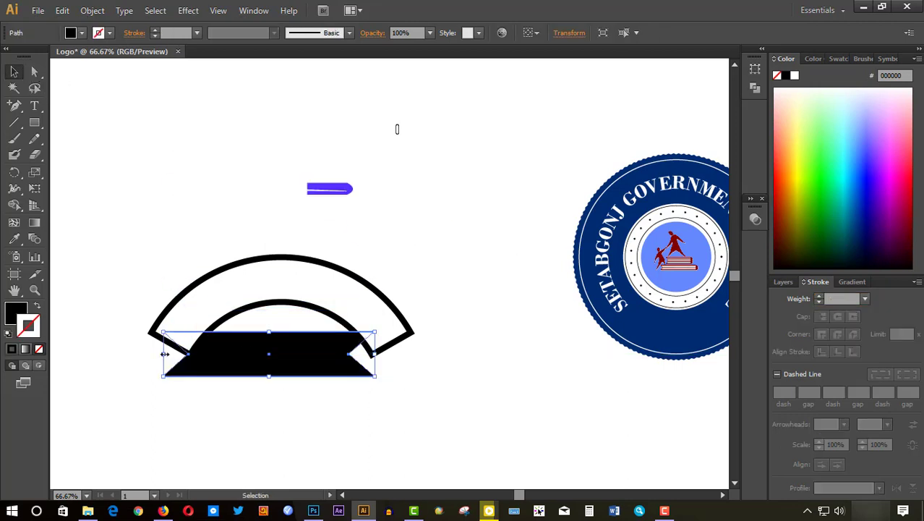
pyautogui.moveTo(161, 350); pyautogui.dragTo(107, 350)
pyautogui.moveTo(376, 355); pyautogui.dragTo(459, 354)
pyautogui.moveTo(284, 382); pyautogui.dragTo(284, 354)
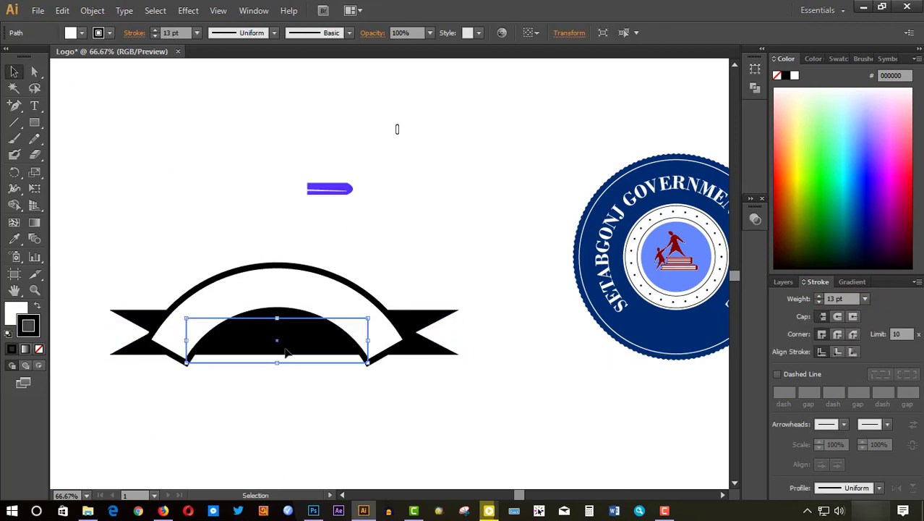
pyautogui.click(353, 425)
# - Move the white arch onto the badge's lower edge, narrow it, and set a 4 pt outline
pyautogui.moveTo(525, 365); pyautogui.dragTo(385, 365)
pyautogui.moveTo(145, 250); pyautogui.dragTo(552, 275)
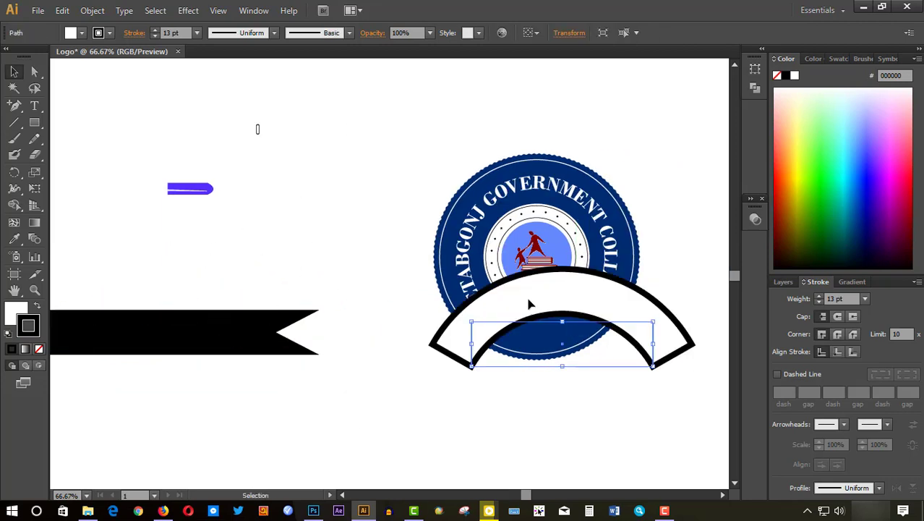
pyautogui.moveTo(553, 347); pyautogui.dragTo(553, 383)
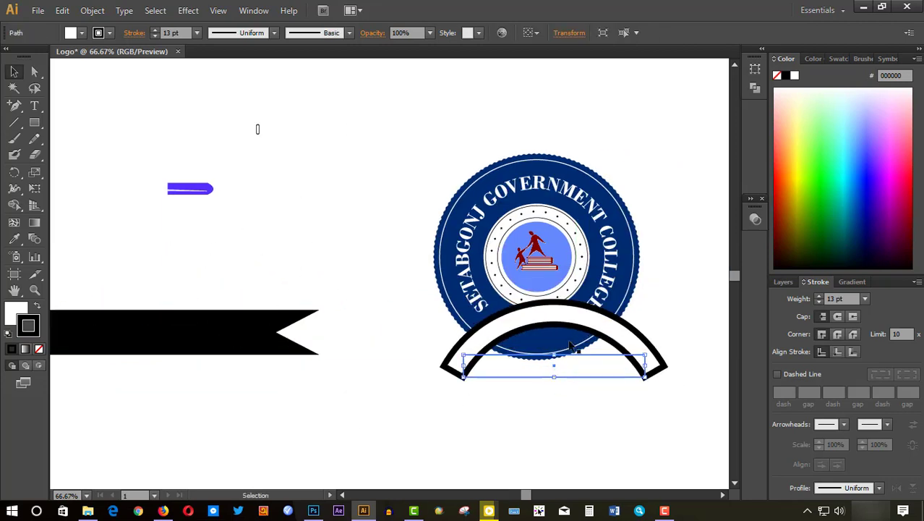
pyautogui.moveTo(553, 383)
pyautogui.mouseDown()
pyautogui.moveTo(540, 319)
pyautogui.moveTo(528, 385)
pyautogui.mouseUp()
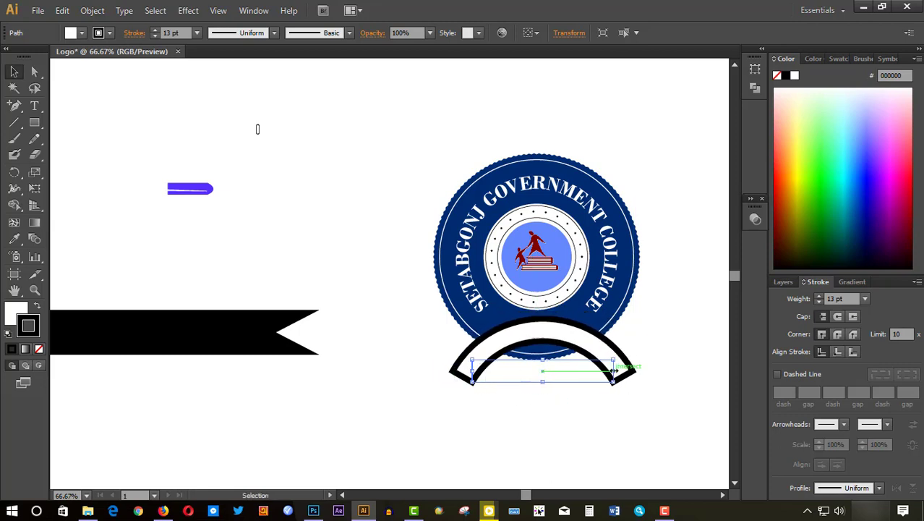
pyautogui.moveTo(462, 371); pyautogui.dragTo(472, 376)
pyautogui.write('4')
pyautogui.press('Return')
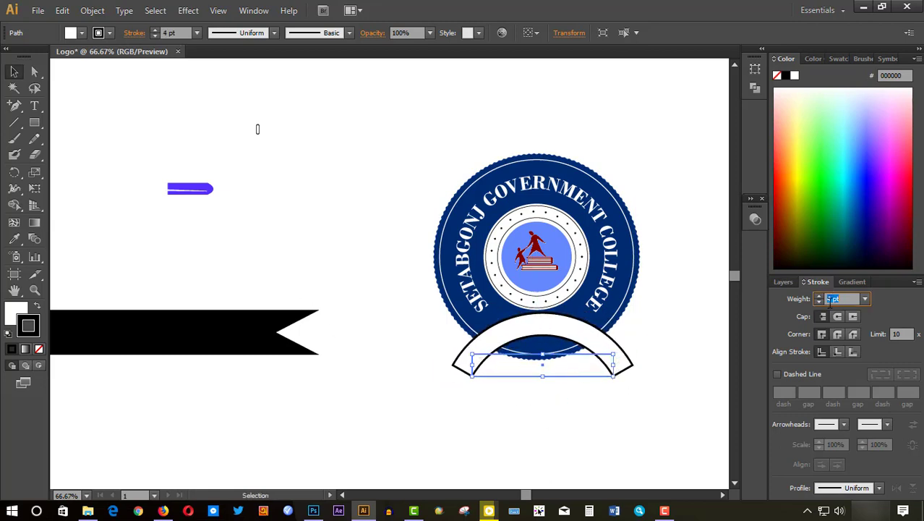
# - Reduce the arch's Arc warp bend to flatten it and move it up onto the badge
pyautogui.click(188, 10)
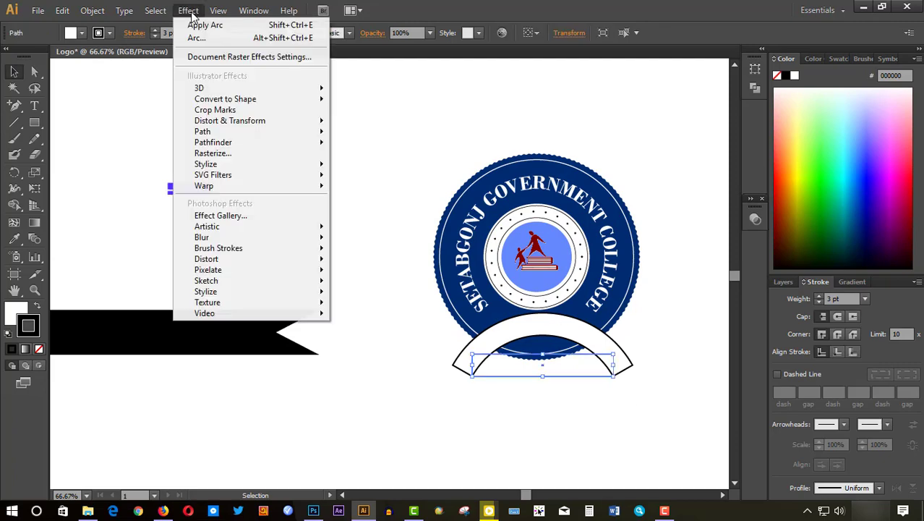
pyautogui.click(197, 22)
pyautogui.click(517, 284)
pyautogui.moveTo(345, 305); pyautogui.dragTo(303, 305)
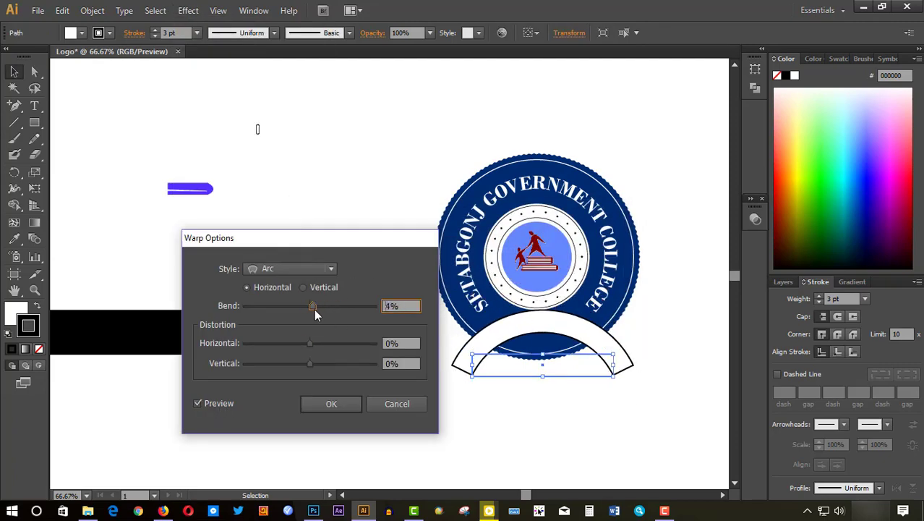
pyautogui.press('Return')
pyautogui.moveTo(537, 371); pyautogui.dragTo(536, 349)
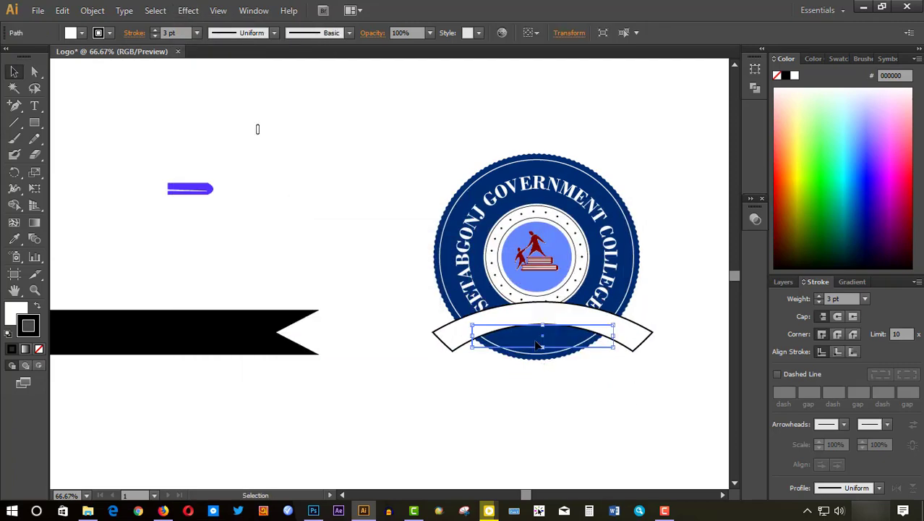
# - Move the notched ribbon up and shrink it narrower and shorter
pyautogui.click(324, 271)
pyautogui.moveTo(323, 332)
pyautogui.mouseDown()
pyautogui.moveTo(324, 311)
pyautogui.moveTo(370, 309)
pyautogui.moveTo(252, 318)
pyautogui.mouseUp()
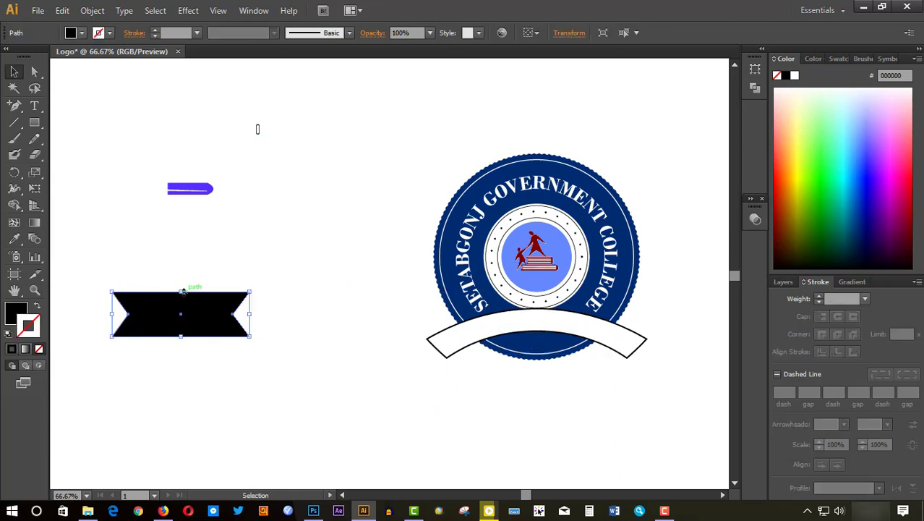
pyautogui.moveTo(181, 289); pyautogui.dragTo(181, 302)
# - Give the notched ribbon a white fill with black outline and tuck it under the arch's left end
pyautogui.click(8, 333)
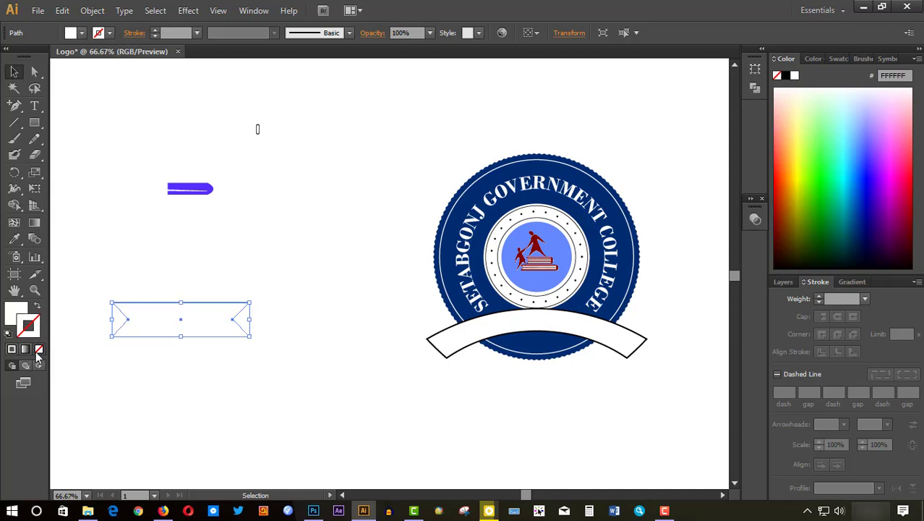
pyautogui.moveTo(192, 320)
pyautogui.mouseDown()
pyautogui.moveTo(442, 341)
pyautogui.moveTo(318, 360)
pyautogui.moveTo(413, 341)
pyautogui.mouseUp()
pyautogui.click(37, 72)
pyautogui.click(411, 339)
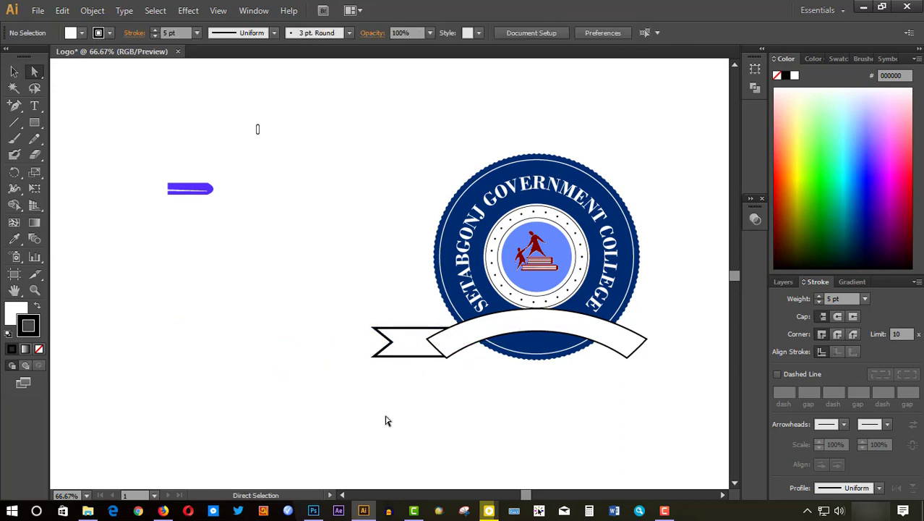
pyautogui.click(372, 341)
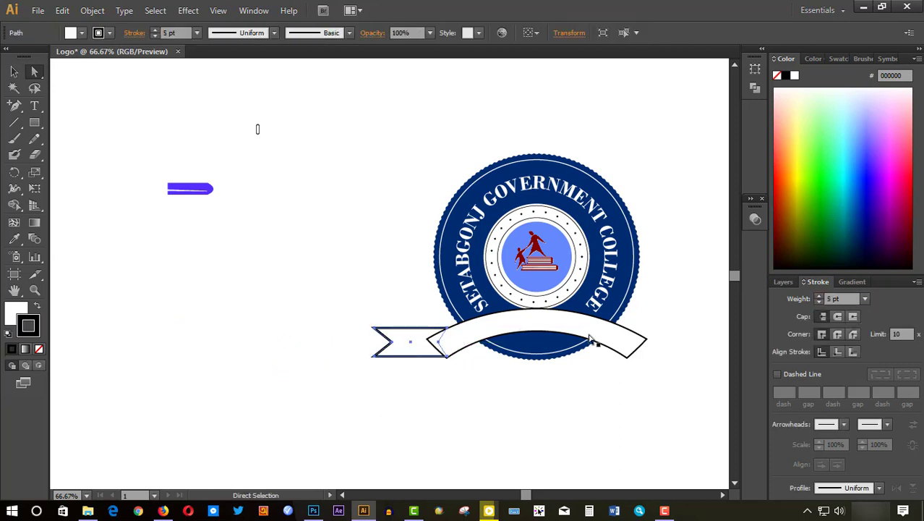
pyautogui.write('3')
pyautogui.click(220, 410)
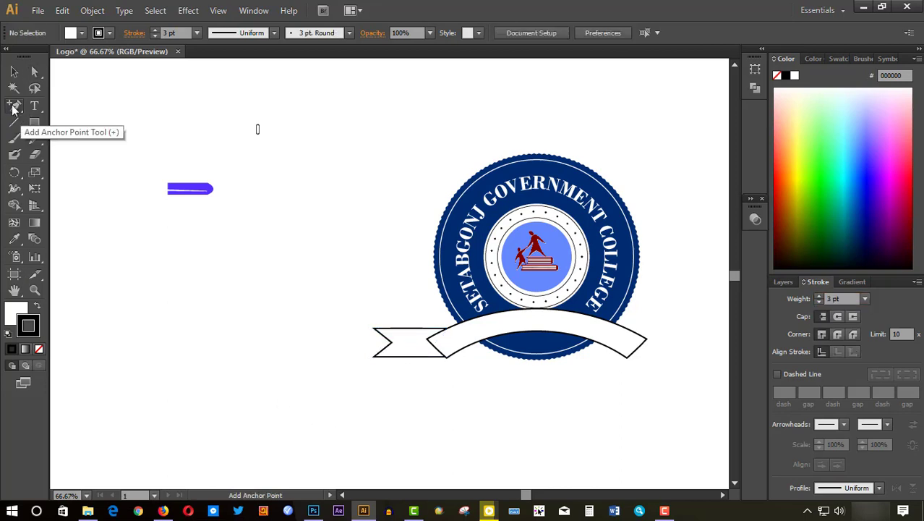
# - Draw a small black, no-stroke fold path at the ribbon tail's lower corner
pyautogui.moveTo(13, 107)
pyautogui.mouseDown()
pyautogui.moveTo(69, 105)
pyautogui.moveTo(35, 119)
pyautogui.mouseUp()
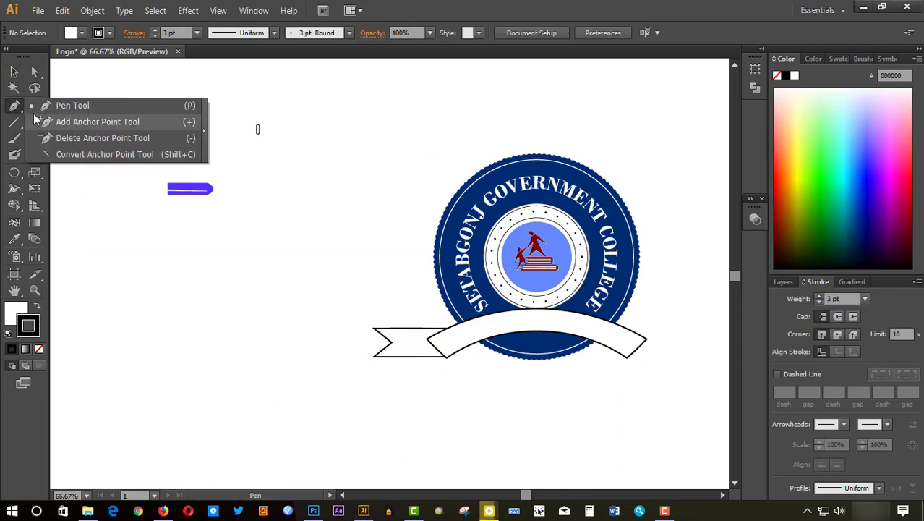
pyautogui.click(437, 355)
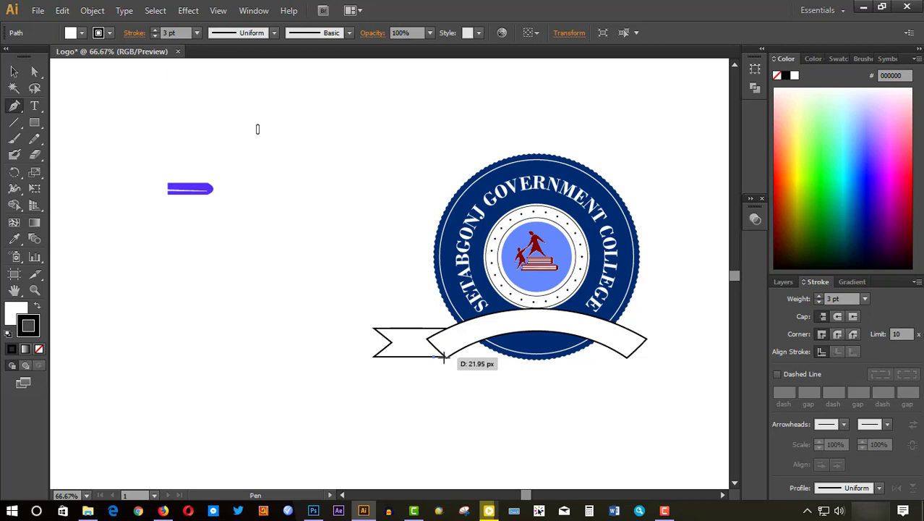
pyautogui.hotkey('ctrl', '+')
pyautogui.hotkey('ctrl', '+')
pyautogui.hotkey('ctrl', '+')
pyautogui.click(312, 219)
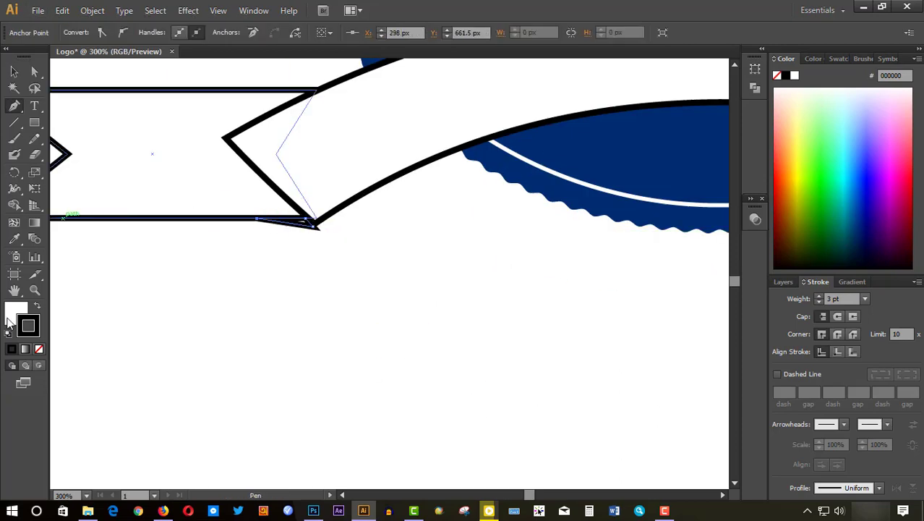
pyautogui.hotkey('shift', 'x')
pyautogui.click(39, 349)
pyautogui.press('v')
pyautogui.click(307, 232)
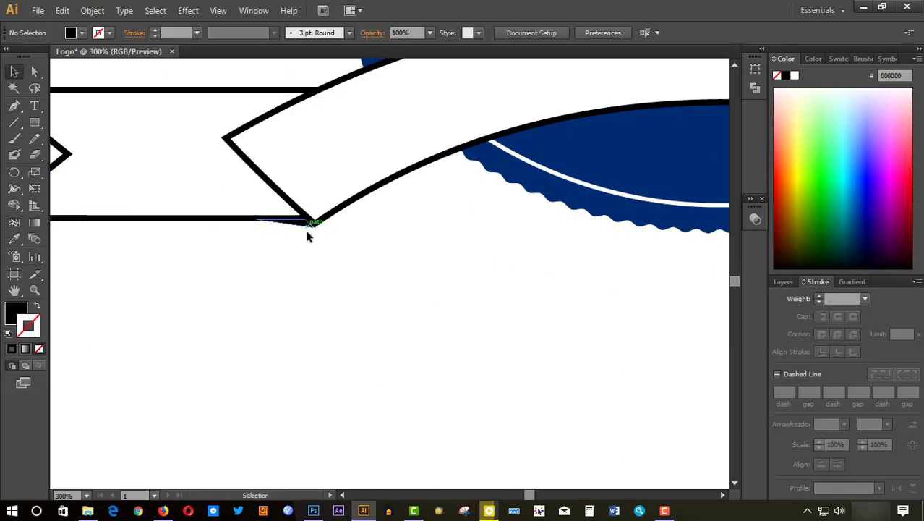
# - Nudge the left ribbon tail into place and isolate it for editing
pyautogui.hotkey('ctrl', '-')
pyautogui.hotkey('ctrl', '-')
pyautogui.hotkey('ctrl', '-')
pyautogui.hotkey('ctrl', '+')
pyautogui.hotkey('ctrl', '+')
pyautogui.click(161, 233)
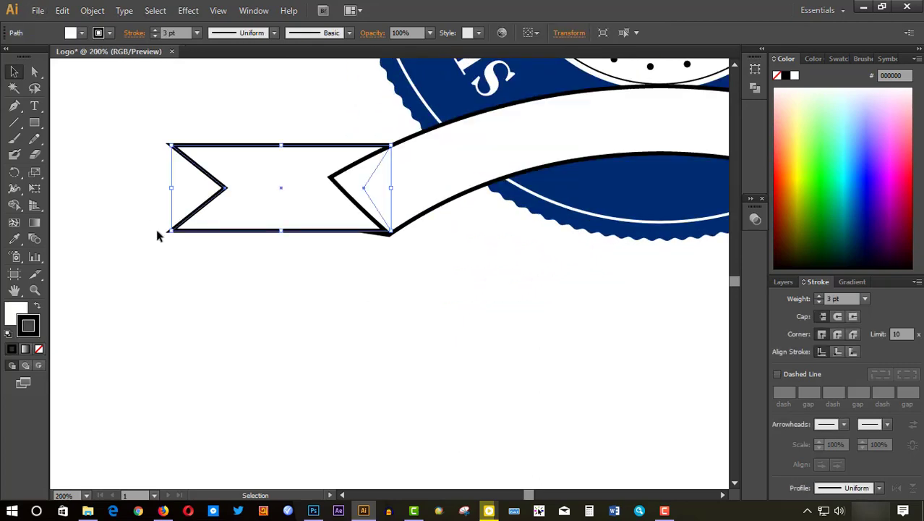
pyautogui.moveTo(160, 233); pyautogui.dragTo(168, 230)
pyautogui.moveTo(280, 189); pyautogui.dragTo(274, 186)
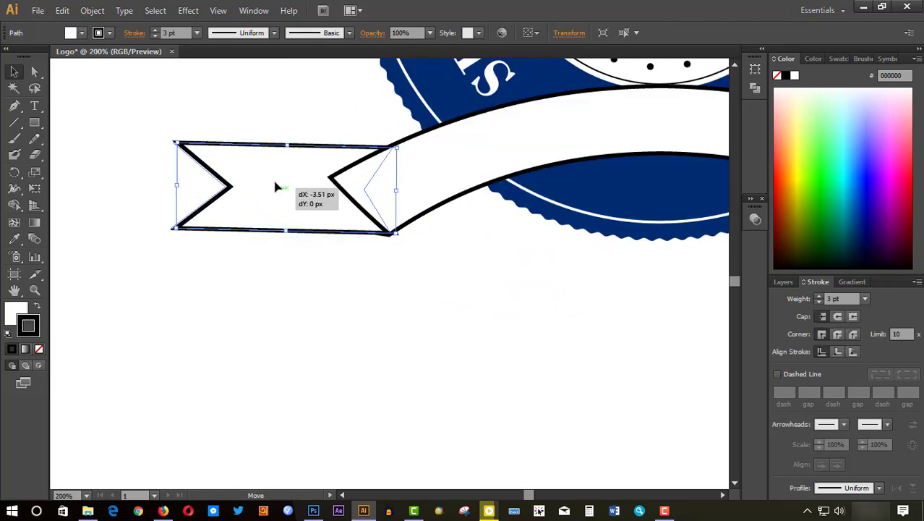
pyautogui.click(143, 220)
pyautogui.click(280, 194)
pyautogui.doubleClick(280, 194)
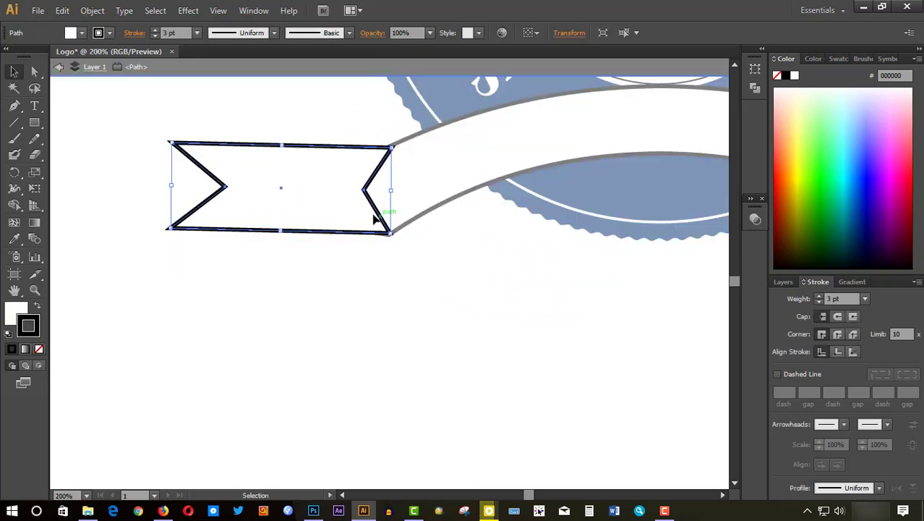
# - Rotate the left ribbon tail so it angles downward
pyautogui.moveTo(171, 146); pyautogui.dragTo(355, 232)
pyautogui.hotkey('ctrl', '-')
pyautogui.hotkey('ctrl', '-')
pyautogui.hotkey('ctrl', '-')
pyautogui.click(406, 314)
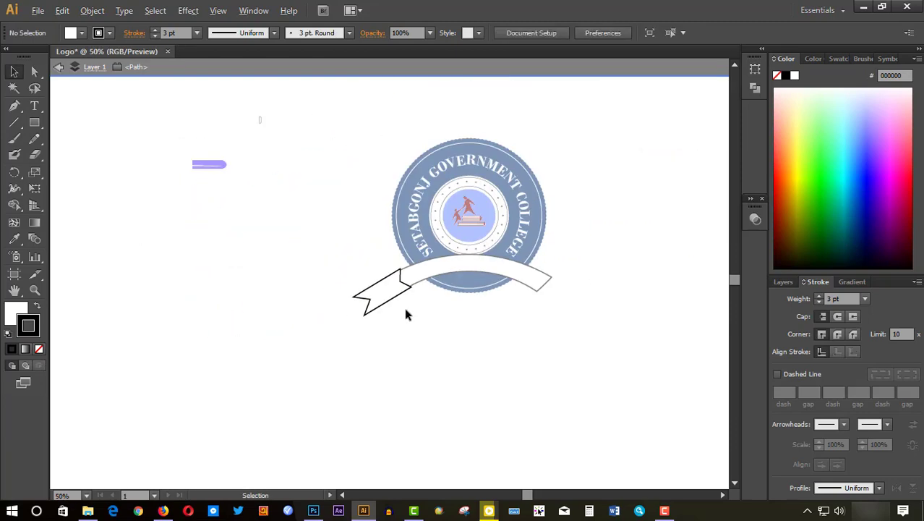
pyautogui.rightClick(296, 255)
pyautogui.moveTo(486, 400)
pyautogui.click(452, 357)
# - Send the left tail behind the curved ribbon and exit isolation mode
pyautogui.click(295, 260)
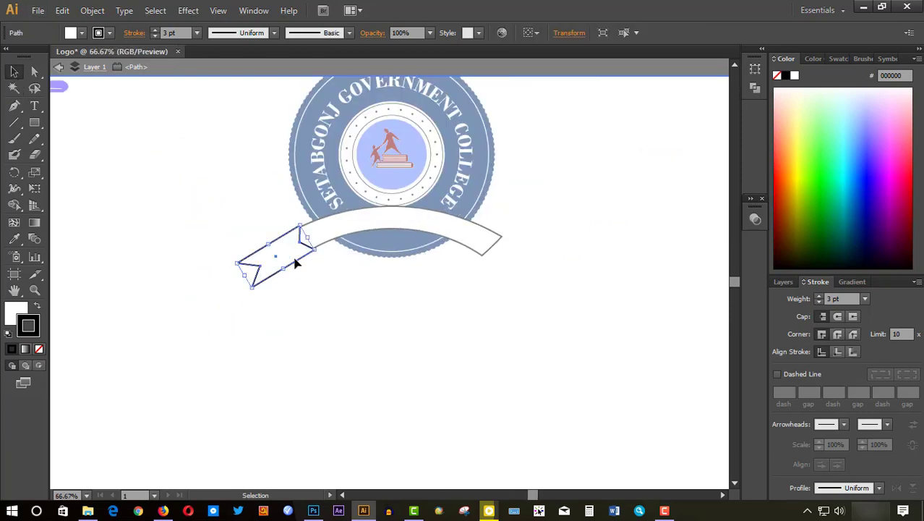
pyautogui.rightClick(295, 261)
pyautogui.click(487, 399)
pyautogui.rightClick(295, 335)
pyautogui.click(271, 259)
pyautogui.rightClick(271, 259)
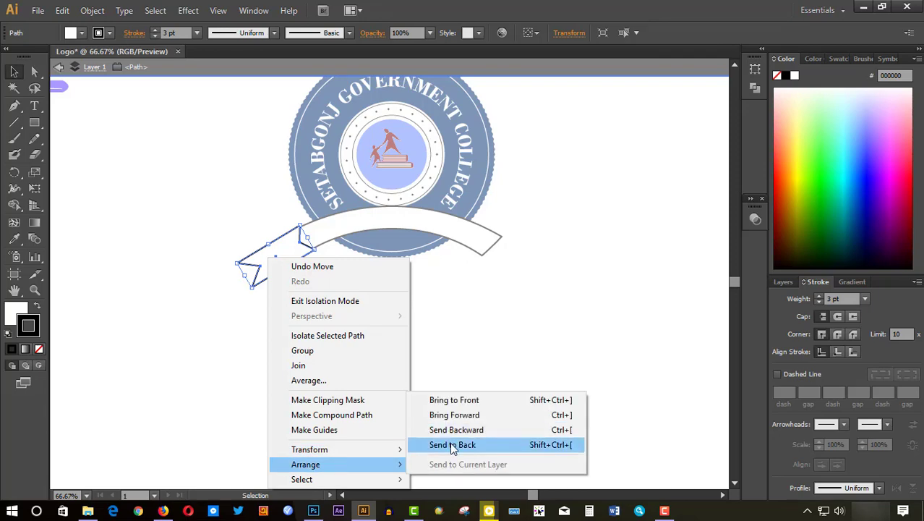
pyautogui.click(431, 444)
pyautogui.doubleClick(322, 349)
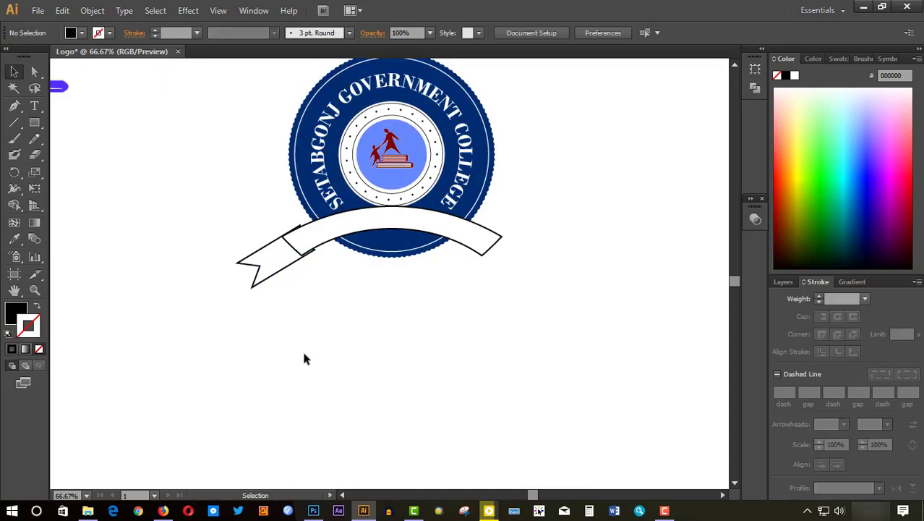
# - Move the left tail so it sits under the ribbon's left end
pyautogui.hotkey('ctrl', '+')
pyautogui.click(220, 197)
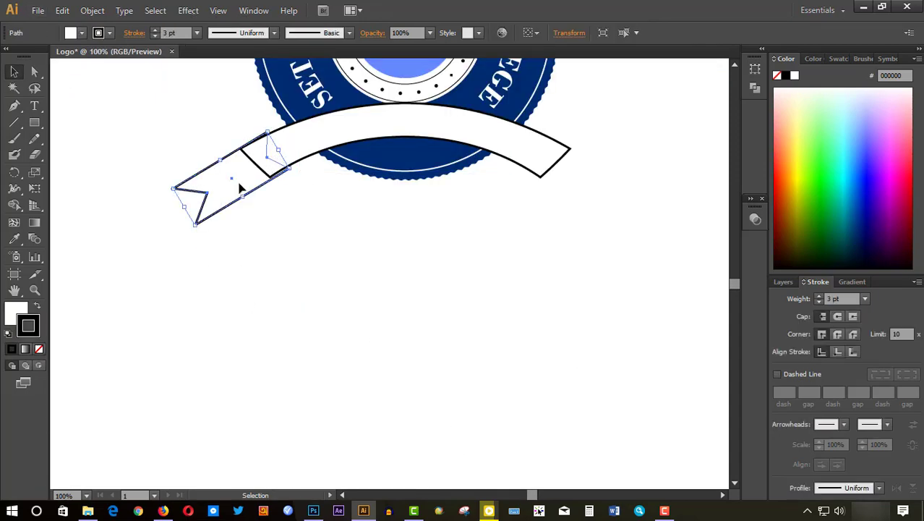
pyautogui.moveTo(240, 188); pyautogui.dragTo(249, 181)
pyautogui.click(282, 303)
pyautogui.hotkey('ctrl', '-')
pyautogui.hotkey('ctrl', '-')
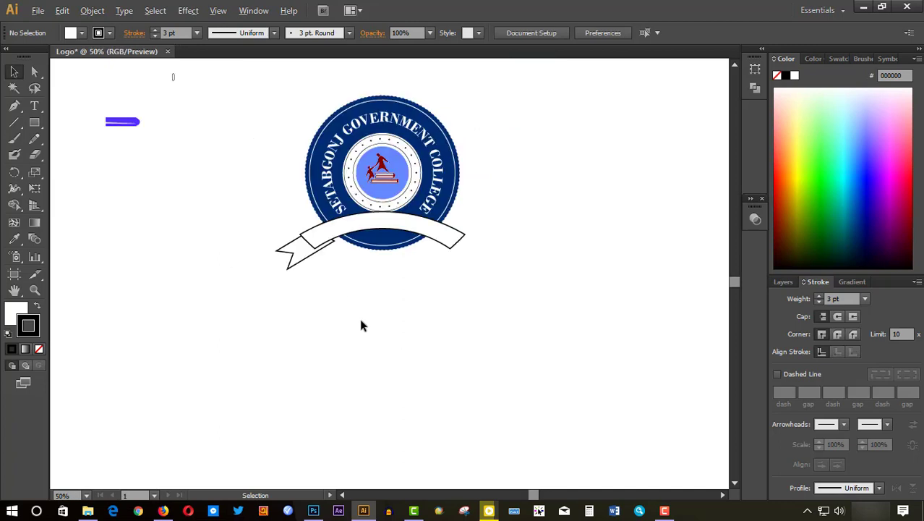
pyautogui.hotkey('ctrl', '+')
pyautogui.click(247, 185)
# - Place a mirrored copy of the tail at the ribbon's right end, behind the ribbon
pyautogui.click(553, 206)
pyautogui.moveTo(230, 176)
pyautogui.mouseDown()
pyautogui.moveTo(515, 248)
pyautogui.moveTo(563, 209)
pyautogui.moveTo(598, 198)
pyautogui.moveTo(568, 213)
pyautogui.mouseUp()
pyautogui.rightClick(562, 181)
pyautogui.click(752, 433)
pyautogui.moveTo(575, 256); pyautogui.dragTo(575, 196)
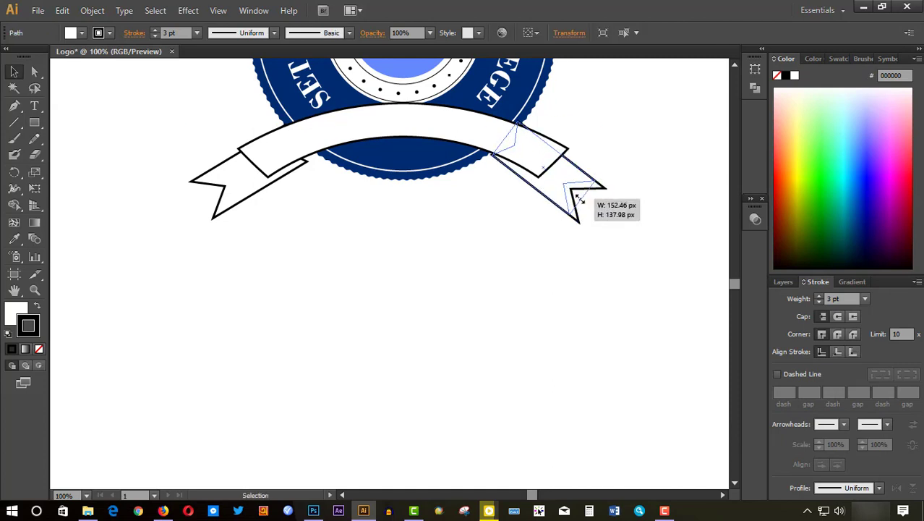
pyautogui.click(215, 190)
pyautogui.click(376, 302)
pyautogui.hotkey('ctrl', '-')
pyautogui.hotkey('ctrl', '-')
pyautogui.hotkey('ctrl', '-')
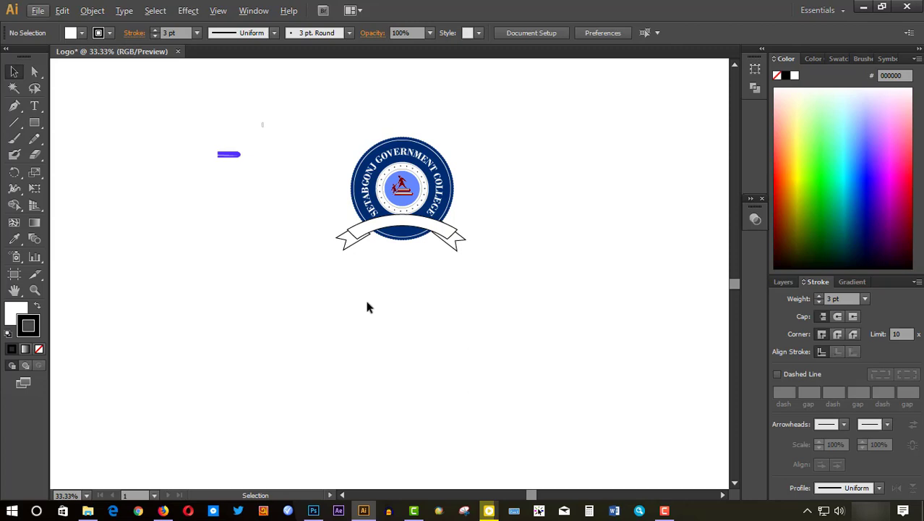
# - Nudge the right and left tails a few pixels until both line up under the ribbon ends
pyautogui.hotkey('ctrl', '+')
pyautogui.hotkey('ctrl', '+')
pyautogui.hotkey('ctrl', '+')
pyautogui.moveTo(630, 282); pyautogui.dragTo(623, 282)
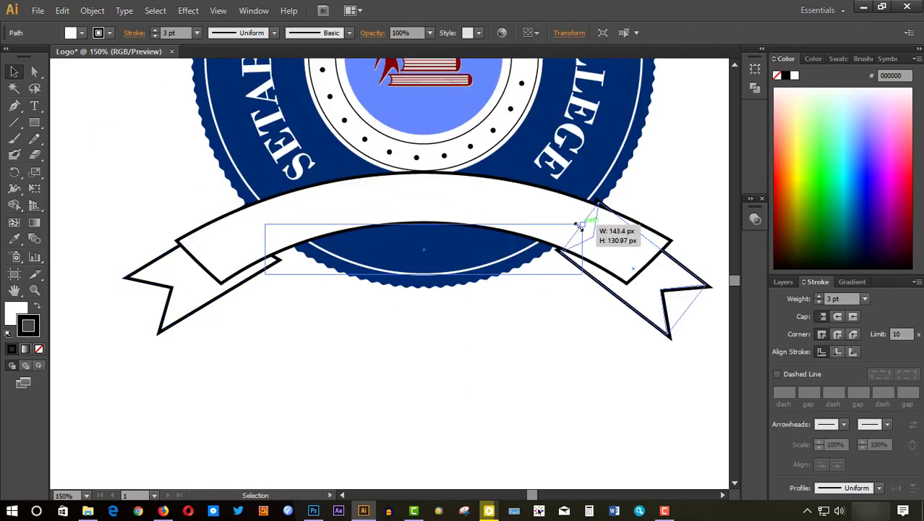
pyautogui.moveTo(596, 241); pyautogui.dragTo(656, 320)
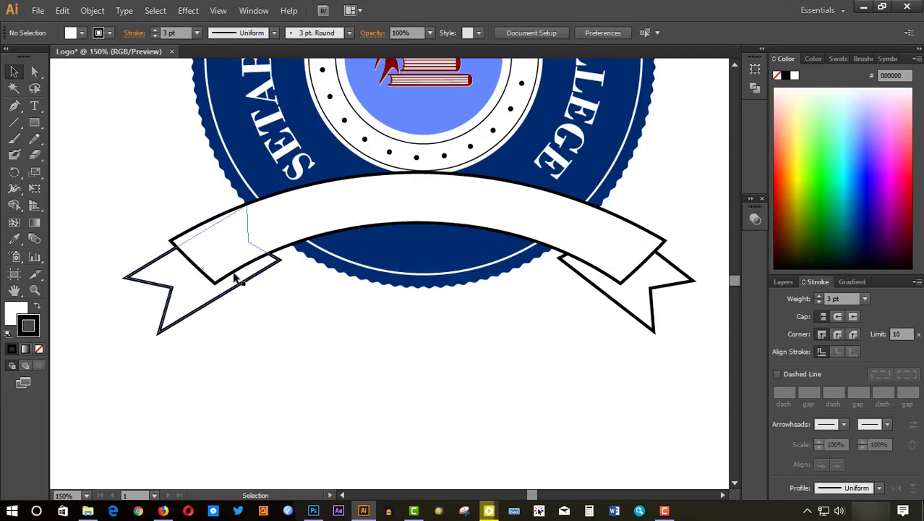
pyautogui.click(264, 234)
pyautogui.moveTo(264, 234)
pyautogui.mouseDown()
pyautogui.moveTo(231, 288)
pyautogui.moveTo(243, 274)
pyautogui.mouseUp()
pyautogui.click(276, 347)
pyautogui.click(239, 277)
pyautogui.click(295, 376)
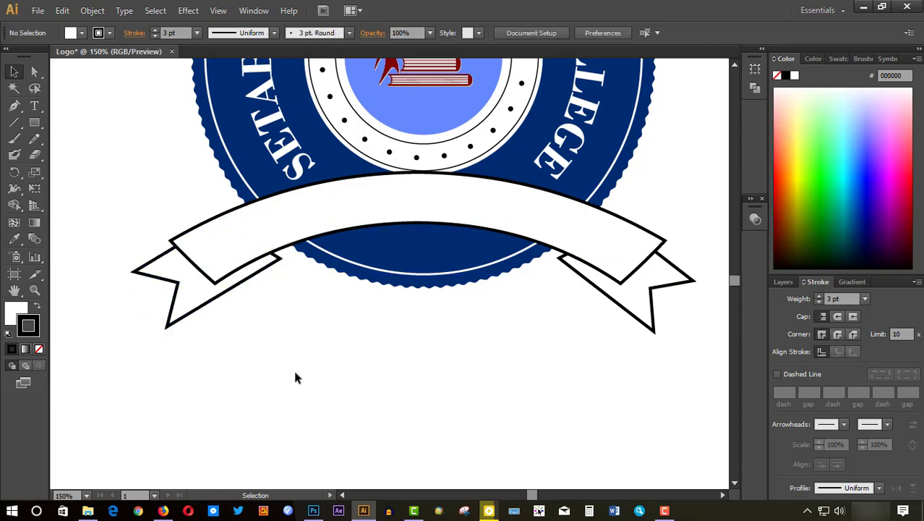
pyautogui.click(647, 319)
pyautogui.click(581, 376)
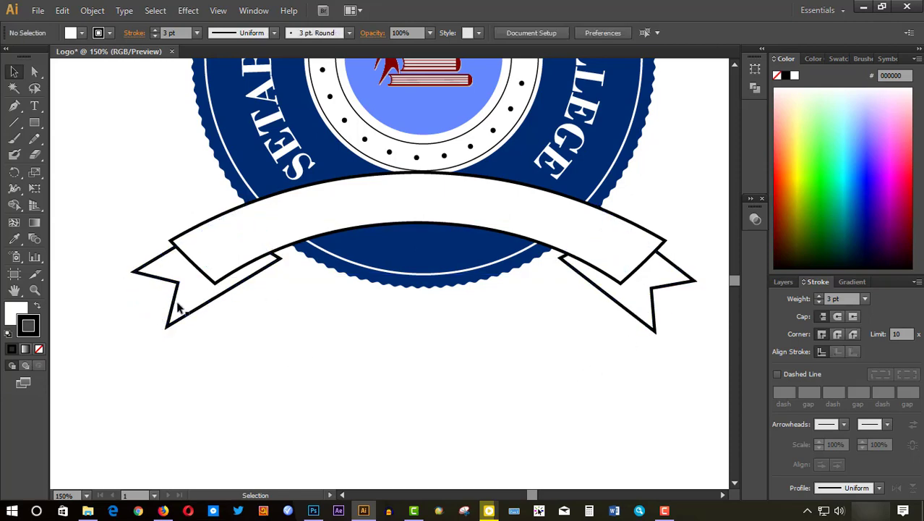
pyautogui.moveTo(177, 307); pyautogui.dragTo(179, 308)
pyautogui.click(192, 416)
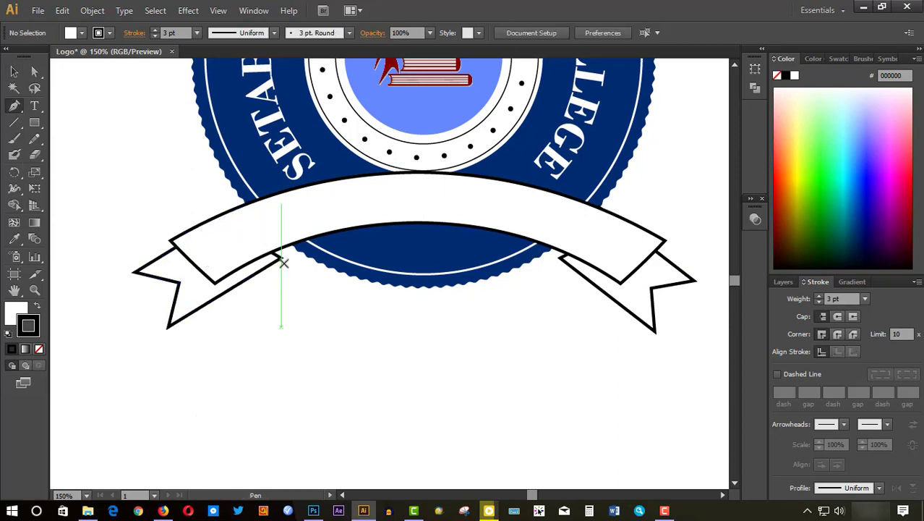
# - Draw a small stroke-free fold shape at the ribbon's inner corner
pyautogui.moveTo(282, 261); pyautogui.dragTo(275, 252)
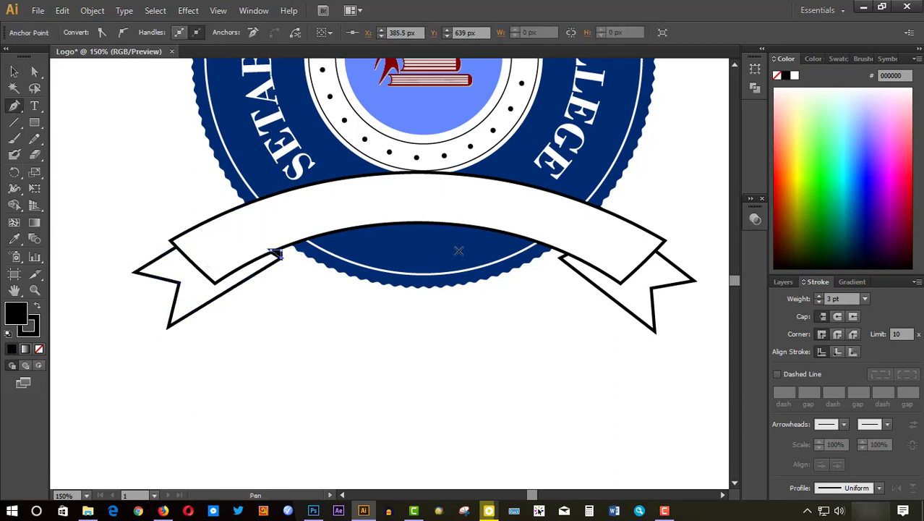
pyautogui.click(39, 349)
pyautogui.press('v')
pyautogui.click(276, 253)
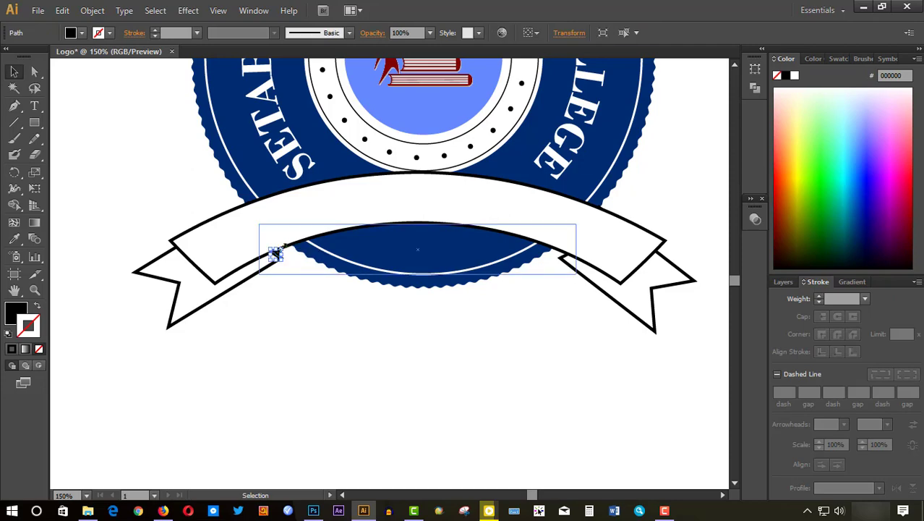
pyautogui.moveTo(280, 265); pyautogui.dragTo(270, 256)
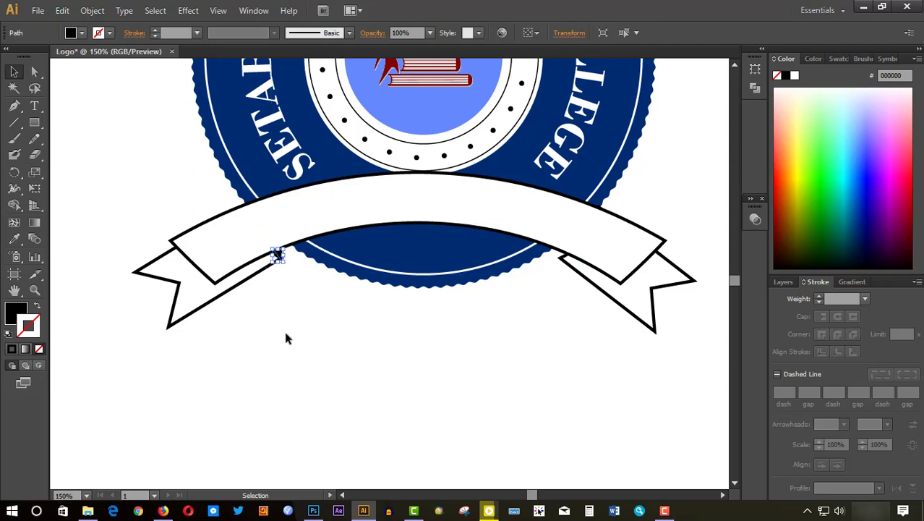
pyautogui.scroll(3, 268, 258)
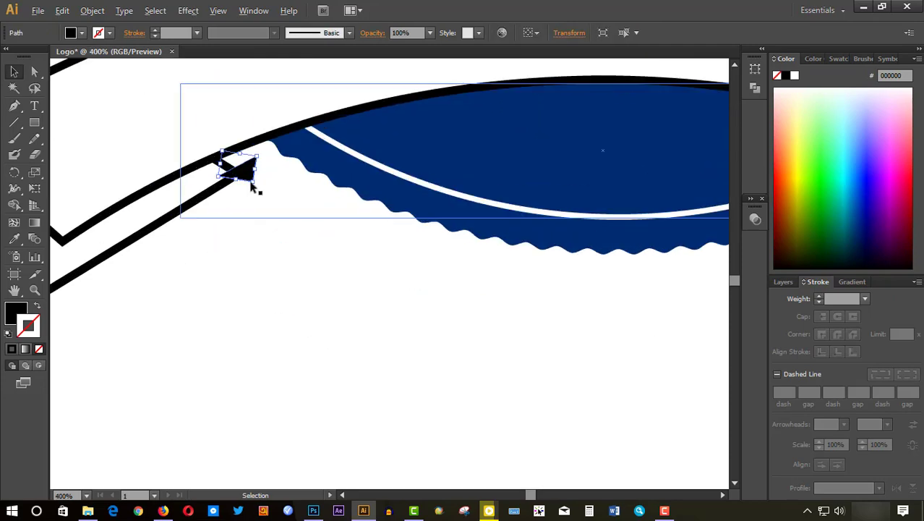
pyautogui.scroll(2, 253, 173)
# - Reshape the fold triangle by dragging its anchor points with Direct Selection
pyautogui.click(35, 72)
pyautogui.moveTo(305, 157)
pyautogui.mouseDown()
pyautogui.moveTo(312, 163)
pyautogui.moveTo(292, 179)
pyautogui.mouseUp()
pyautogui.moveTo(323, 119); pyautogui.dragTo(280, 127)
pyautogui.moveTo(246, 157); pyautogui.dragTo(234, 143)
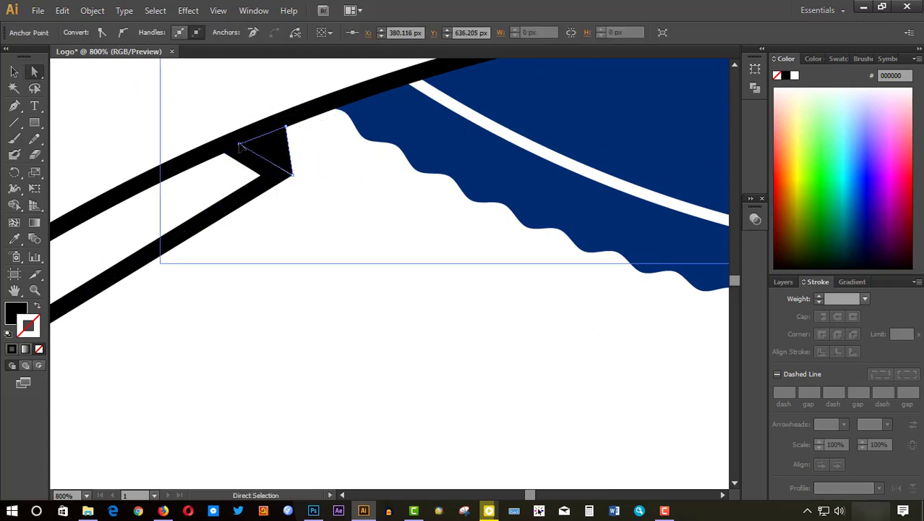
pyautogui.moveTo(288, 175); pyautogui.dragTo(293, 175)
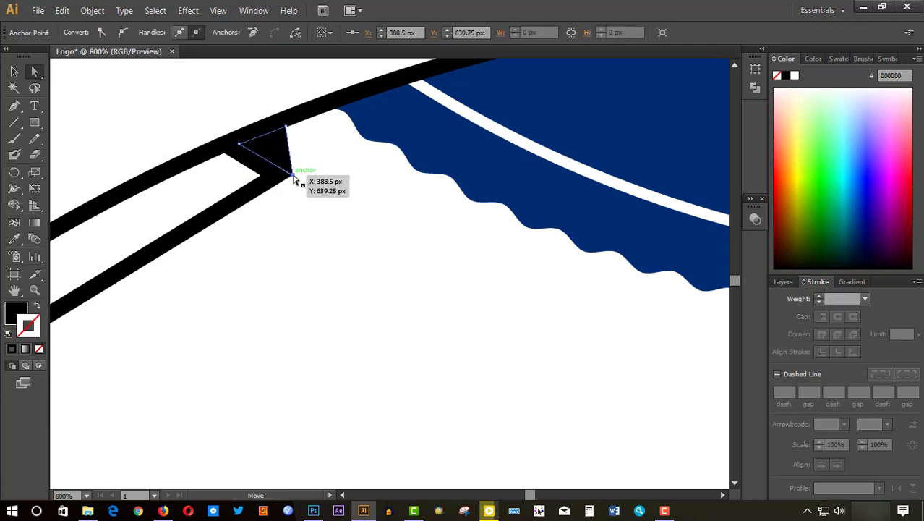
pyautogui.scroll(3, 221, 172)
pyautogui.moveTo(431, 280); pyautogui.dragTo(423, 282)
pyautogui.scroll(-5, 466, 314)
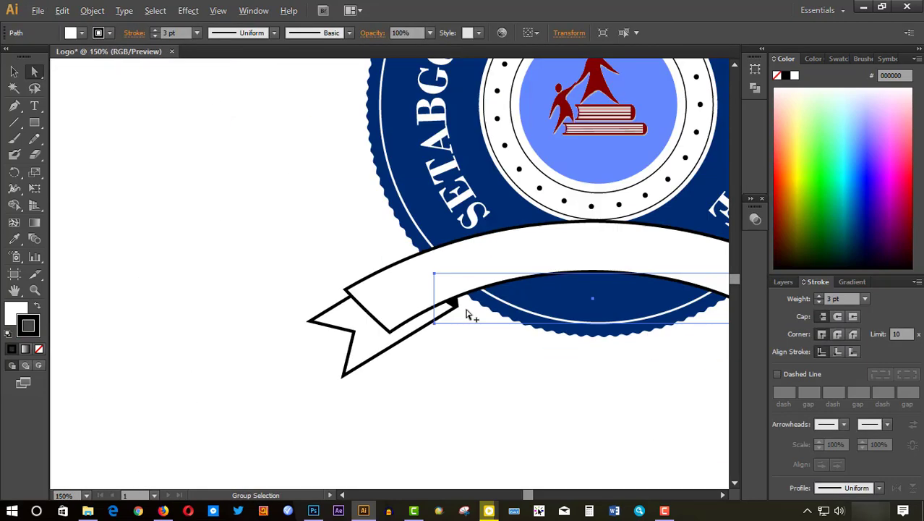
# - Reposition a corner of the left fold piece, then deselect everything
pyautogui.click(456, 301)
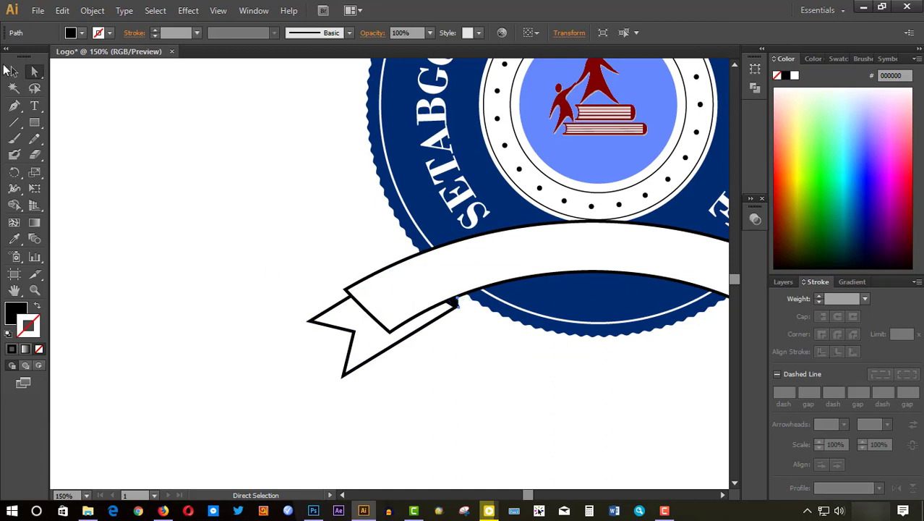
pyautogui.click(9, 70)
pyautogui.scroll(2, 295, 314)
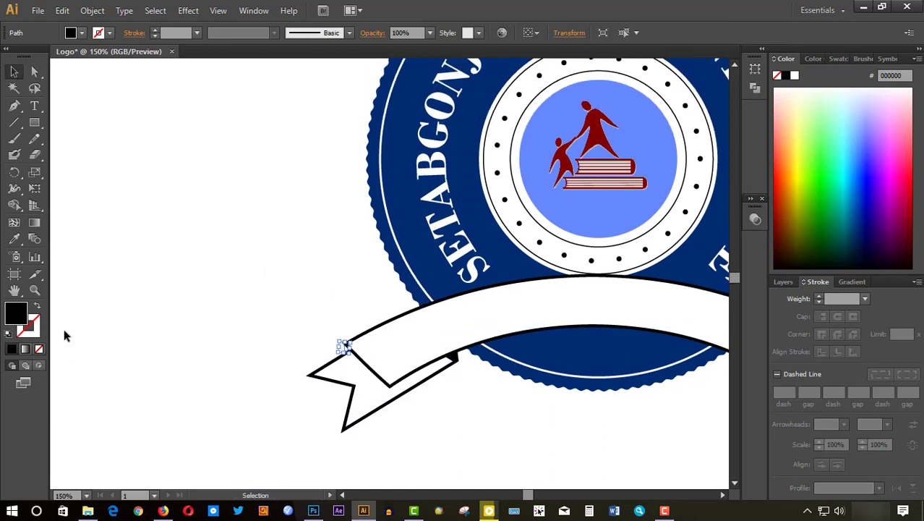
pyautogui.moveTo(345, 353); pyautogui.dragTo(348, 353)
pyautogui.hotkey('ctrl', 'shift', 'a')
pyautogui.scroll(8, 342, 340)
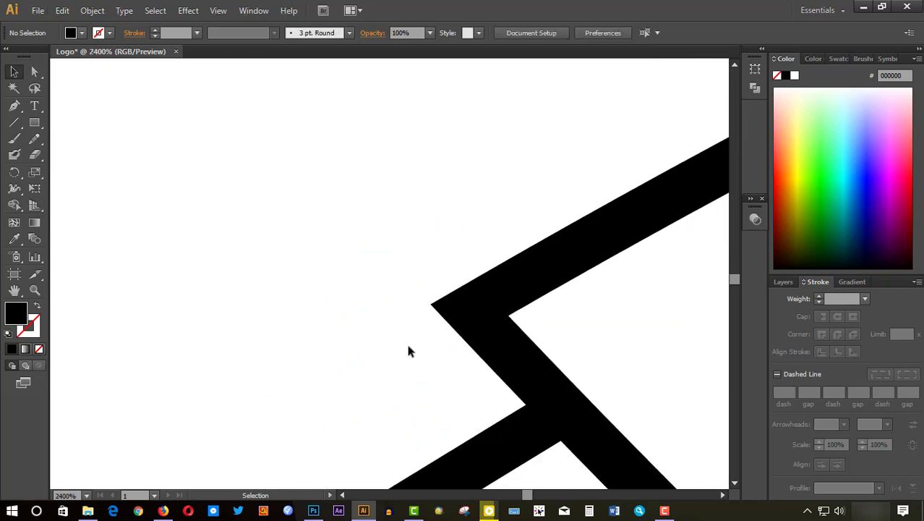
# - Draw a closed three-point filler triangle at the left ribbon tip corner with the Pen tool
pyautogui.scroll(-1, 408, 351)
pyautogui.press('p')
pyautogui.click(431, 274)
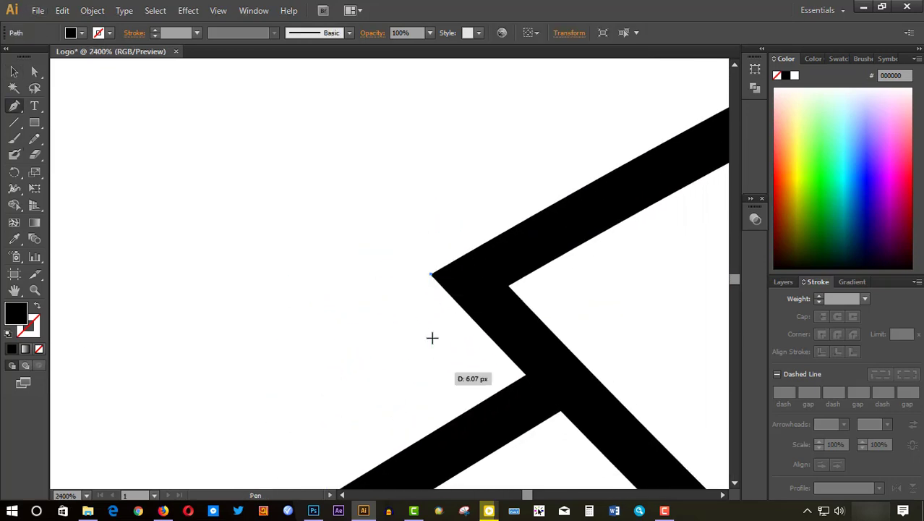
pyautogui.click(432, 430)
pyautogui.click(526, 376)
pyautogui.click(431, 275)
# - Adjust the filler triangle's tip anchor so it meets the arch outline
pyautogui.press('a')
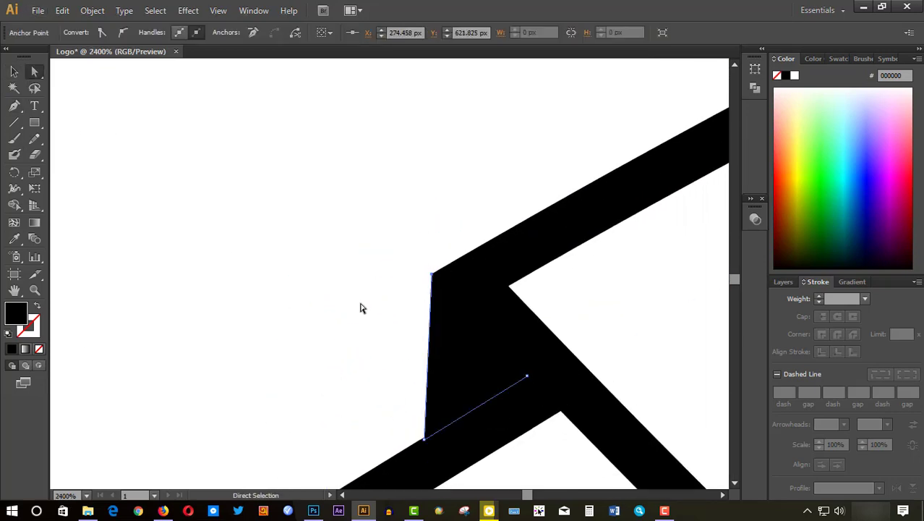
pyautogui.scroll(-10, 510, 333)
pyautogui.scroll(1, 600, 400)
pyautogui.scroll(2, 387, 270)
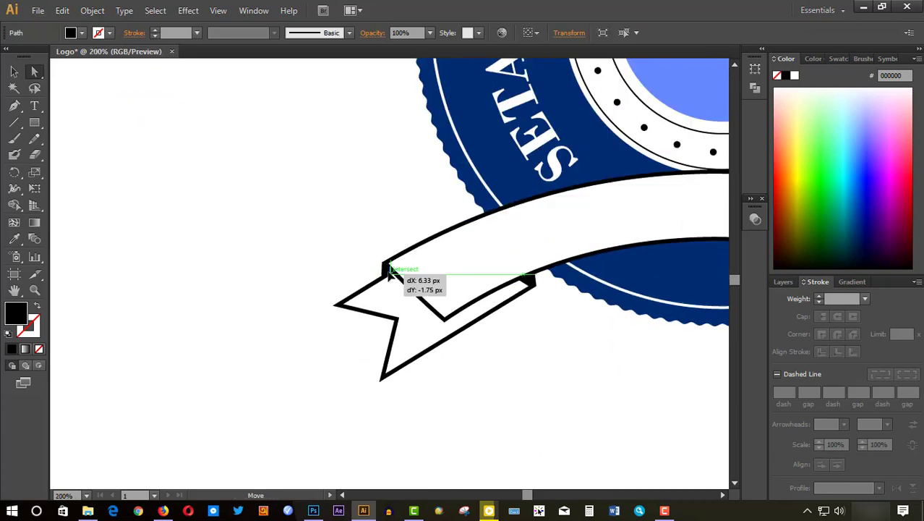
pyautogui.click(381, 279)
pyautogui.scroll(-5, 388, 267)
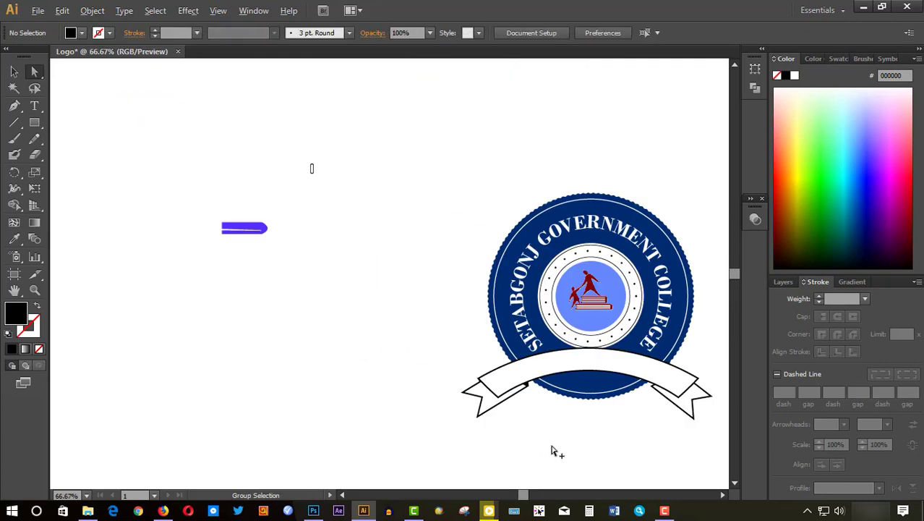
pyautogui.scroll(6, 462, 380)
pyautogui.click(155, 207)
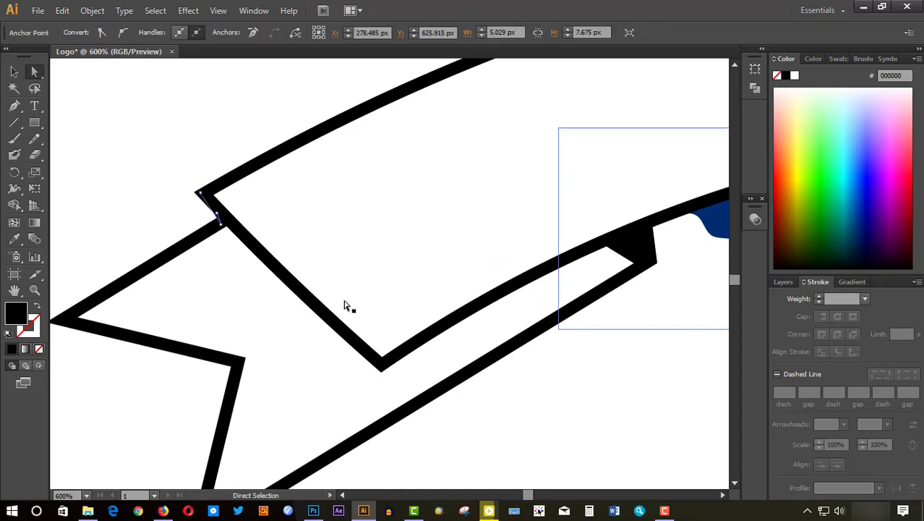
pyautogui.scroll(-2, 587, 416)
pyautogui.scroll(-2, 587, 416)
# - Draw a closed three-point triangle in the right fold's inner corner
pyautogui.scroll(-3, 399, 345)
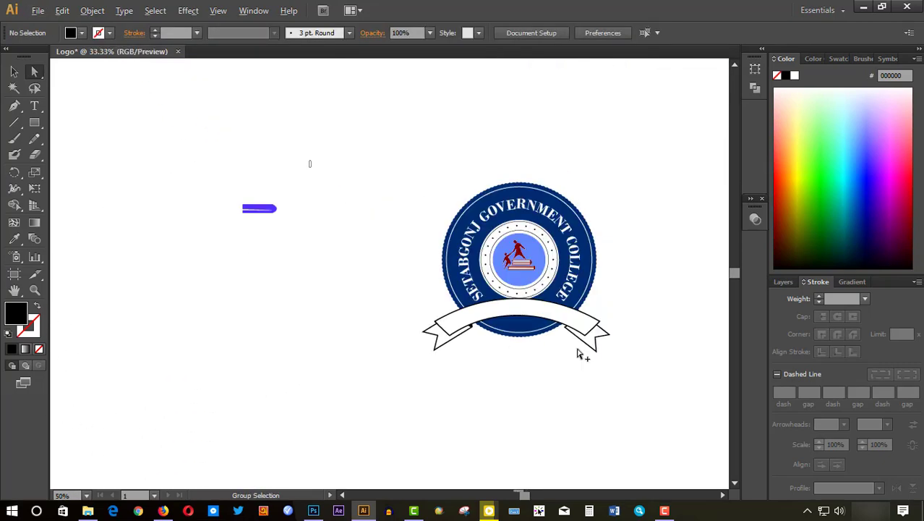
pyautogui.scroll(8, 427, 322)
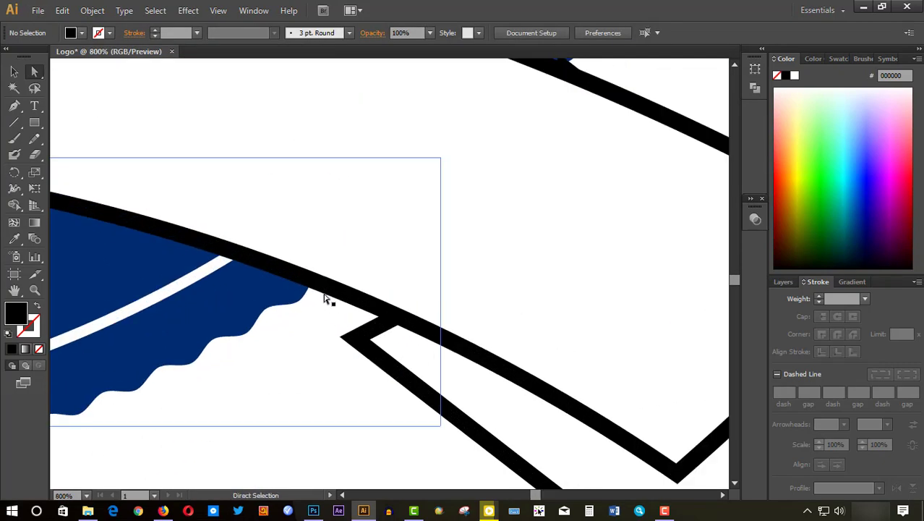
pyautogui.click(325, 298)
pyautogui.press('p')
pyautogui.click(323, 297)
pyautogui.click(335, 338)
pyautogui.click(380, 316)
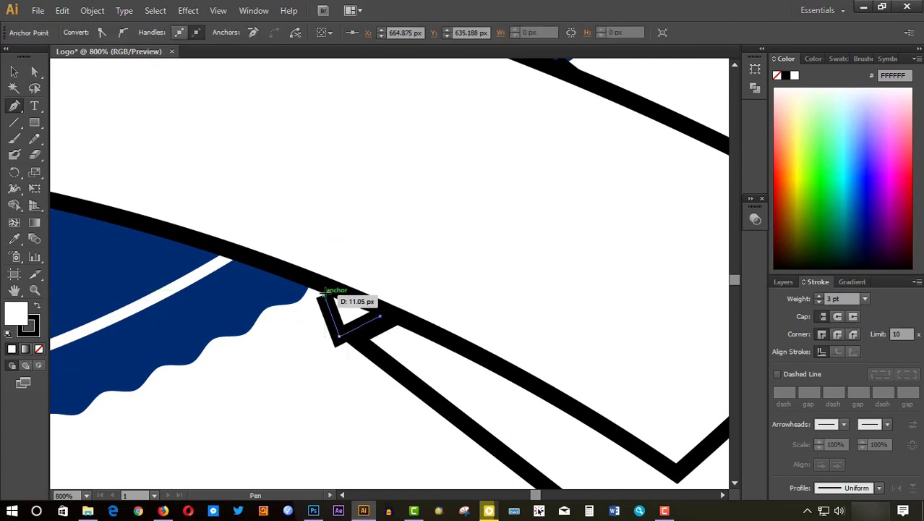
pyautogui.click(323, 292)
# - Give the triangle a black fill and no stroke, and nudge its corners to fit the band
pyautogui.hotkey('shift', 'x')
pyautogui.press('x')
pyautogui.press('/')
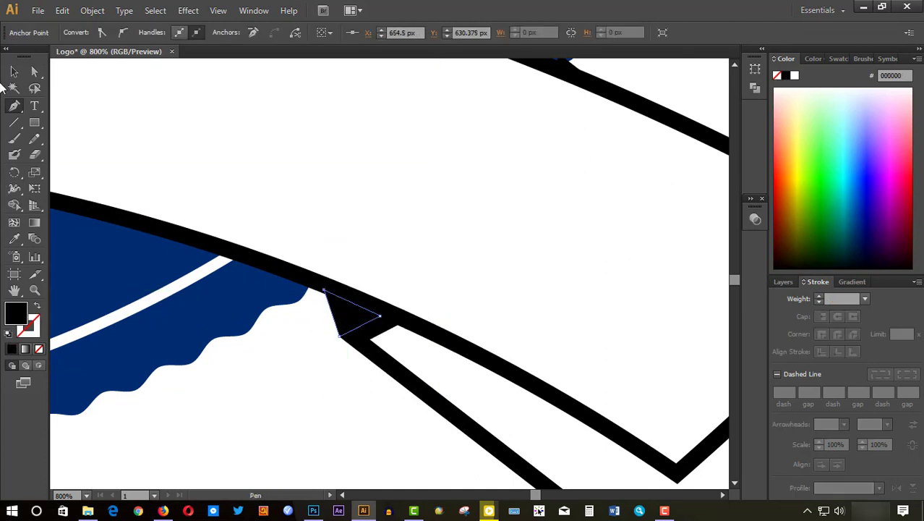
pyautogui.click(14, 72)
pyautogui.click(351, 311)
pyautogui.scroll(6, 330, 337)
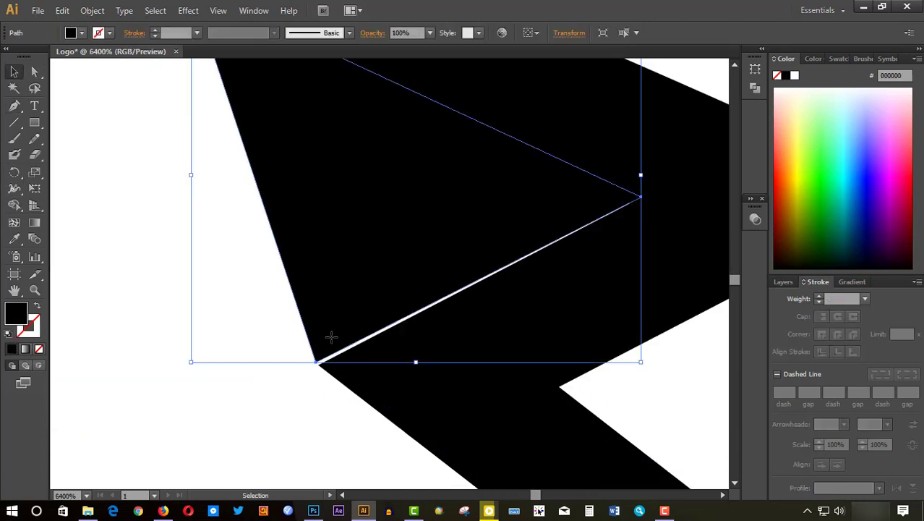
pyautogui.press('a')
pyautogui.moveTo(316, 362); pyautogui.dragTo(320, 367)
pyautogui.moveTo(641, 197); pyautogui.dragTo(644, 201)
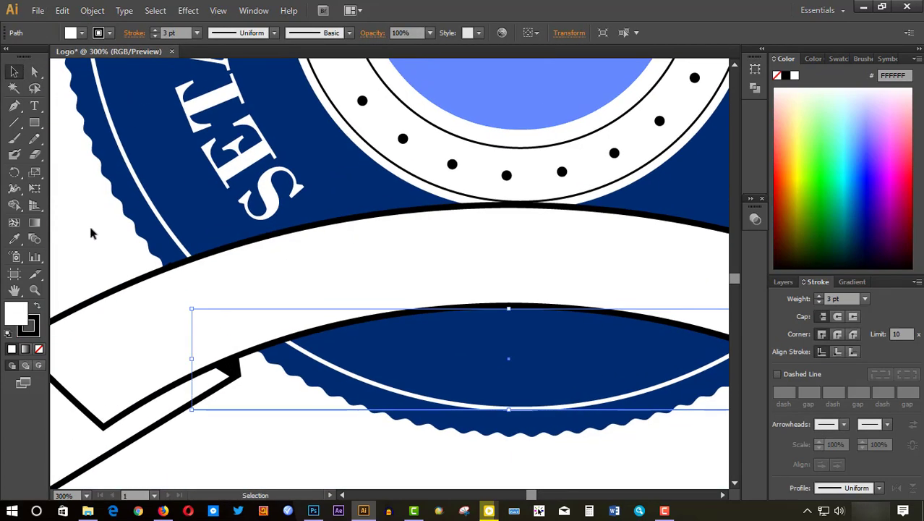
# - Draw a curved Pen path along the middle of the white ribbon band, end to end
pyautogui.press('p')
pyautogui.hotkey('ctrl', '-')
pyautogui.hotkey('ctrl', '-')
pyautogui.moveTo(428, 293)
pyautogui.mouseDown()
pyautogui.moveTo(607, 304)
pyautogui.moveTo(551, 305)
pyautogui.mouseUp()
pyautogui.moveTo(650, 331); pyautogui.dragTo(663, 454)
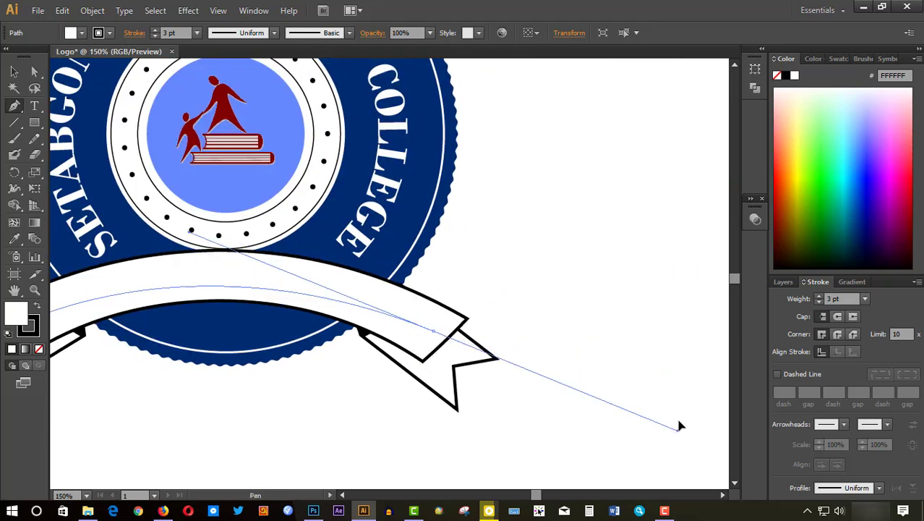
pyautogui.moveTo(111, 429); pyautogui.dragTo(391, 364)
# - Type 'SETABGONJ,DINANJPUR' on the ribbon path and set it to 24 pt
pyautogui.click(620, 287)
pyautogui.moveTo(36, 107); pyautogui.dragTo(82, 138)
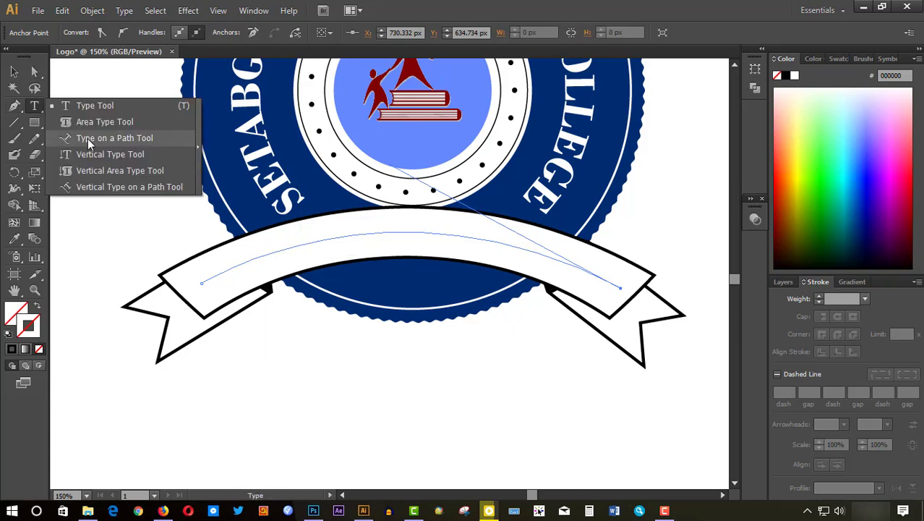
pyautogui.write('SETABGPMK')
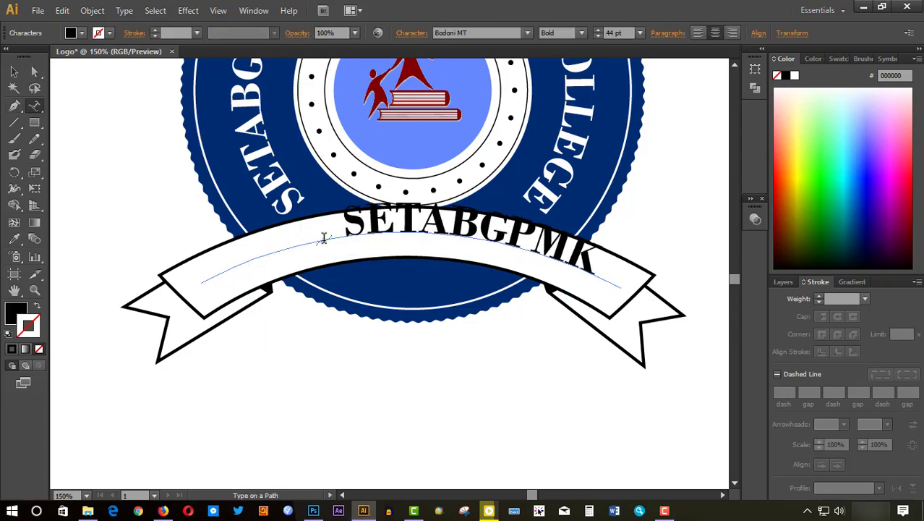
pyautogui.press('BackSpace')
pyautogui.press('BackSpace')
pyautogui.press('BackSpace')
pyautogui.write('ONJ,DI')
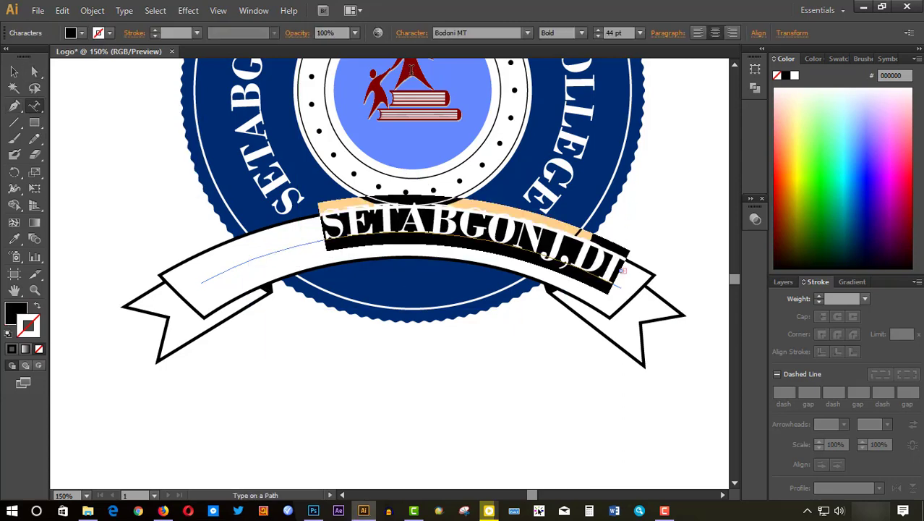
pyautogui.write('NANA')
pyautogui.click(615, 32)
pyautogui.write('24')
pyautogui.press('Return')
pyautogui.write('P')
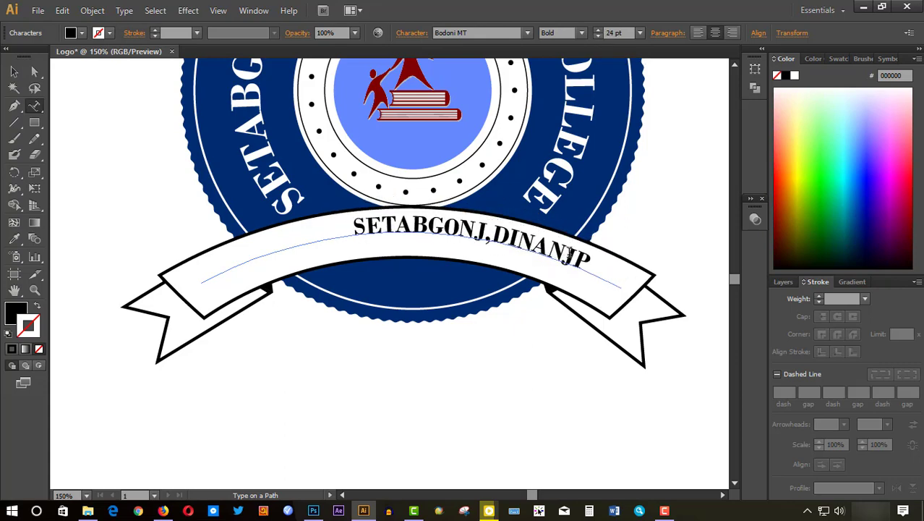
pyautogui.write('UR')
# - Slide the ribbon text along the curve so it is centred on the band
pyautogui.click(34, 71)
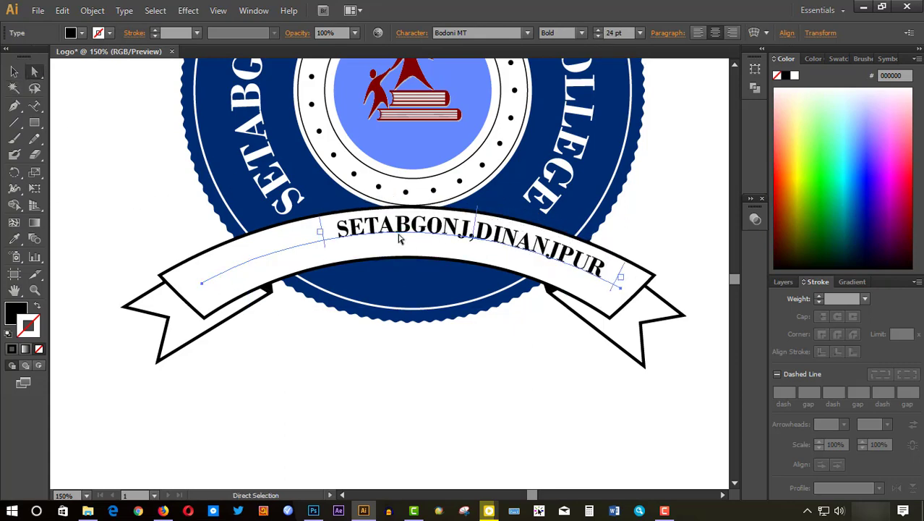
pyautogui.click(399, 237)
pyautogui.moveTo(471, 230); pyautogui.dragTo(384, 243)
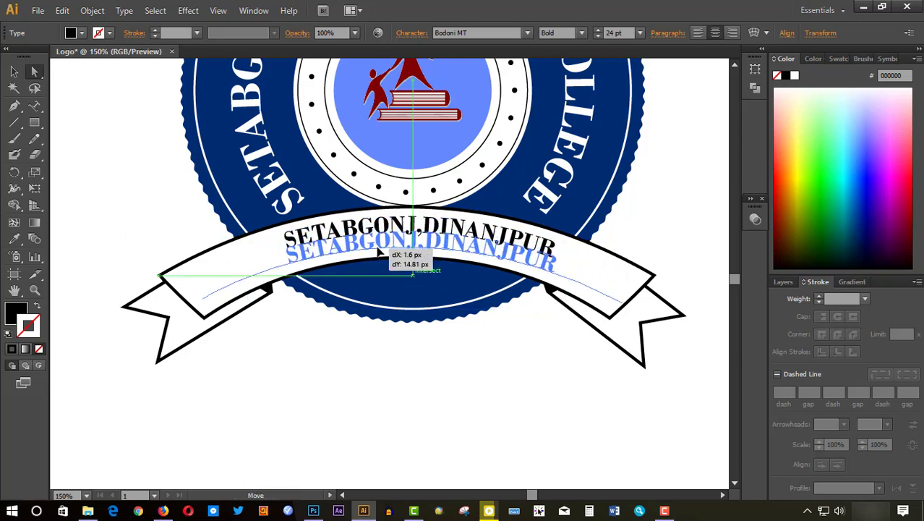
pyautogui.click(58, 137)
pyautogui.press('v')
pyautogui.scroll(-2, 395, 357)
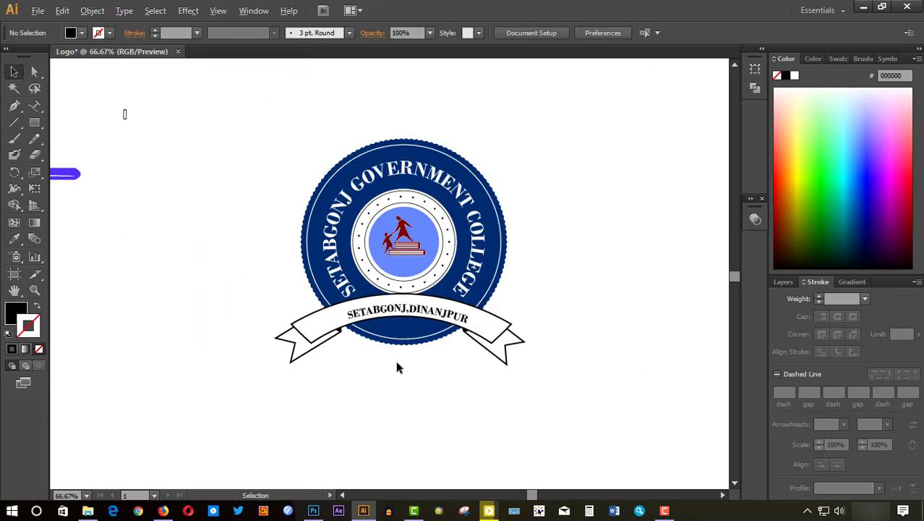
pyautogui.scroll(1, 394, 357)
pyautogui.scroll(1, 394, 356)
# - Select all the ribbon text and resize it to 29 pt
pyautogui.click(32, 112)
pyautogui.click(463, 302)
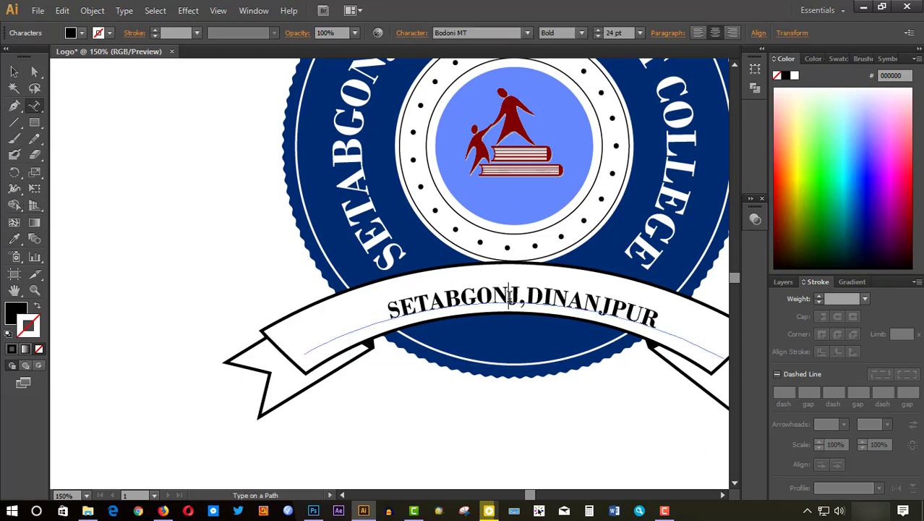
pyautogui.hotkey('ctrl', 'a')
pyautogui.click(598, 31)
pyautogui.click(598, 30)
pyautogui.click(597, 36)
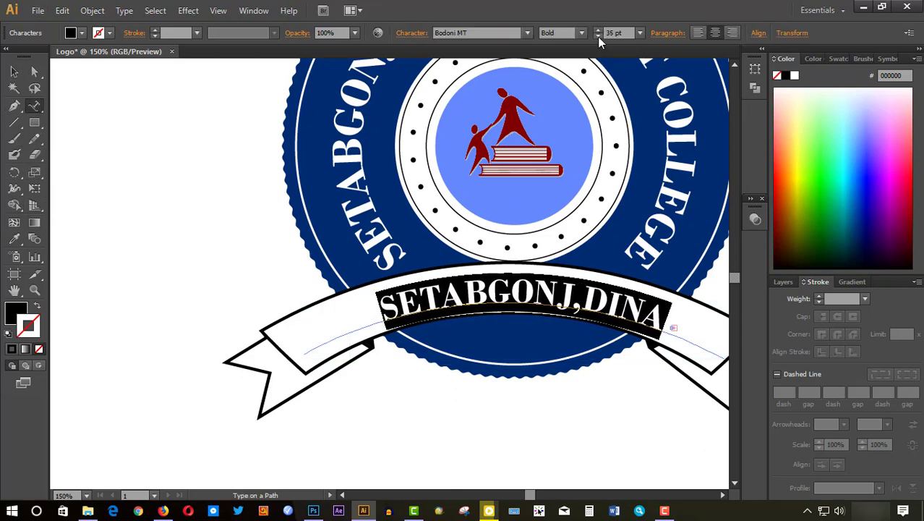
pyautogui.click(598, 36)
pyautogui.press('Escape')
# - Nudge the ribbon text's centre and end brackets along the curved path
pyautogui.press('a')
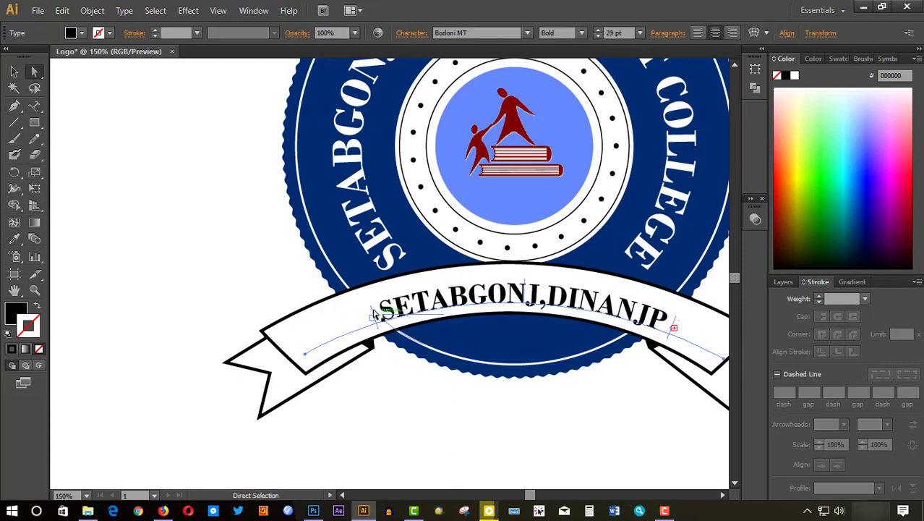
pyautogui.moveTo(535, 302); pyautogui.dragTo(532, 308)
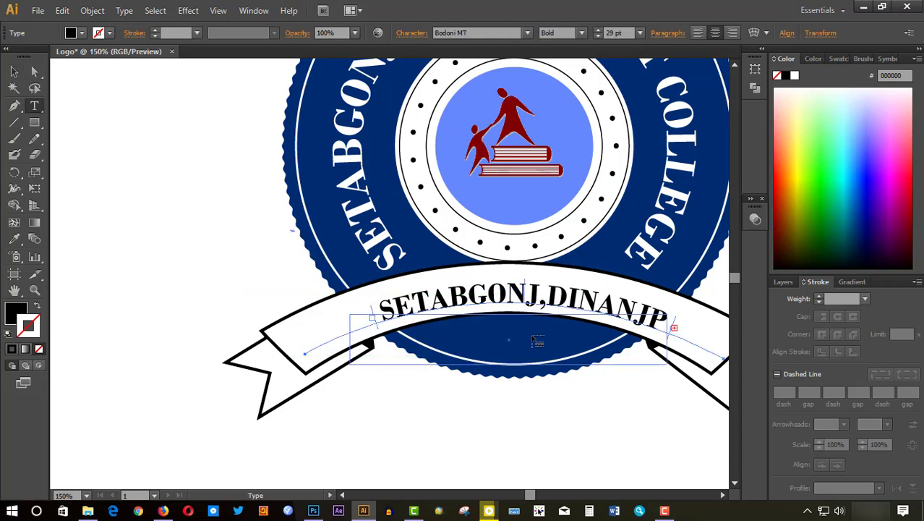
pyautogui.scroll(-2, 521, 296)
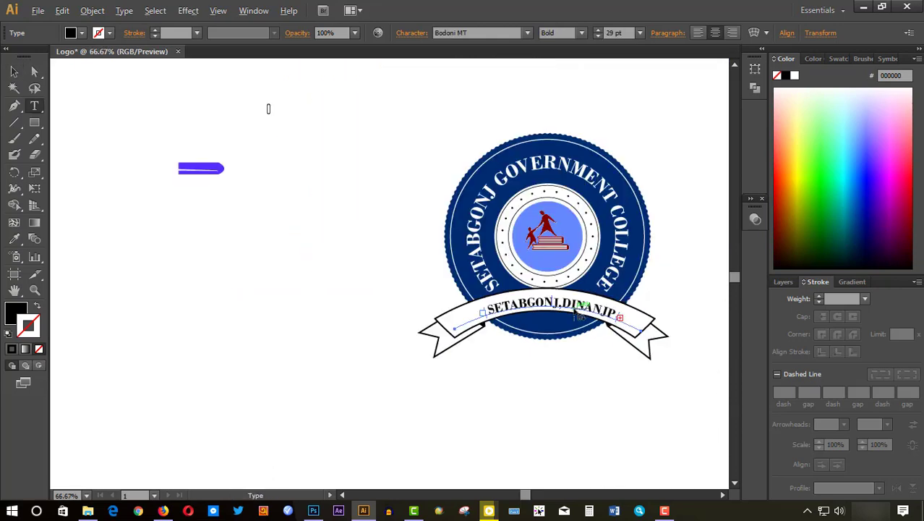
pyautogui.scroll(1, 512, 286)
pyautogui.moveTo(512, 285); pyautogui.dragTo(499, 283)
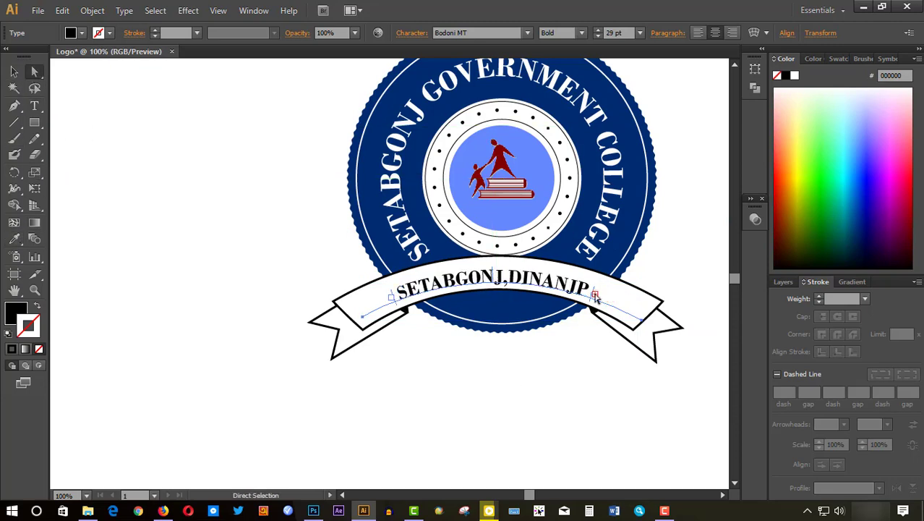
pyautogui.moveTo(594, 297); pyautogui.dragTo(598, 309)
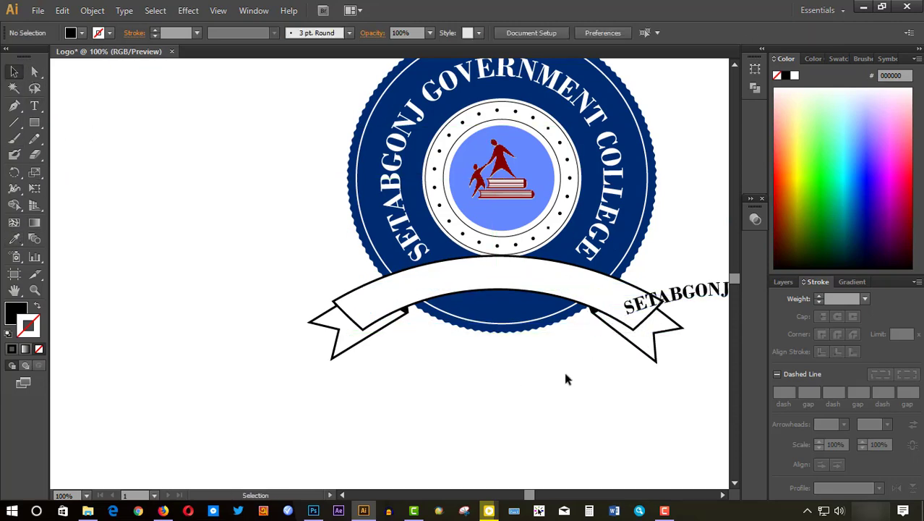
pyautogui.hotkey('ctrl', 'z')
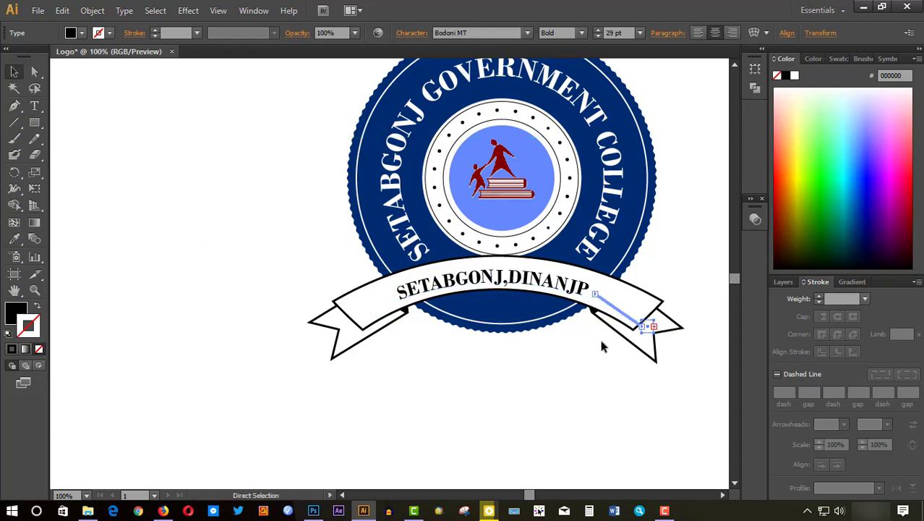
# - Extend the text's end bracket along the ribbon, then place the caret in the text at 100% zoom
pyautogui.moveTo(602, 344); pyautogui.dragTo(506, 284)
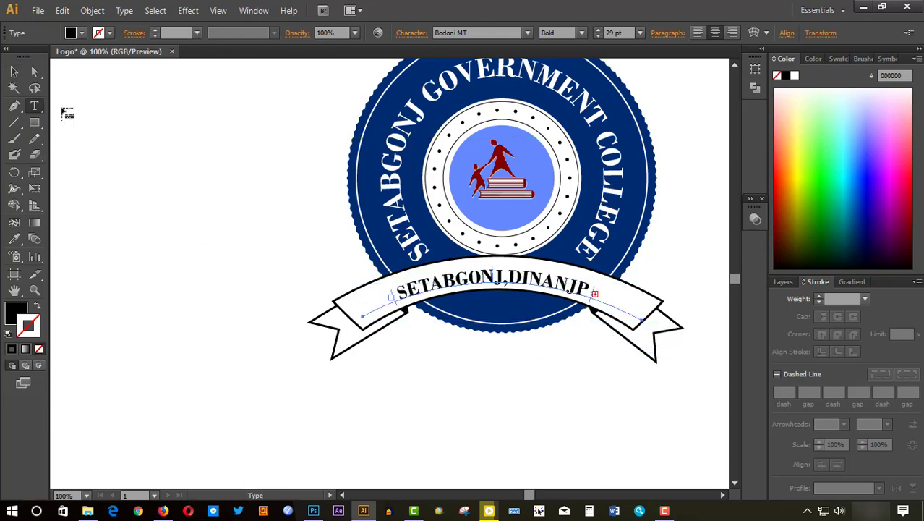
pyautogui.scroll(3, 510, 356)
pyautogui.scroll(-5, 459, 347)
pyautogui.moveTo(482, 341)
pyautogui.mouseDown()
pyautogui.moveTo(594, 379)
pyautogui.moveTo(545, 345)
pyautogui.mouseUp()
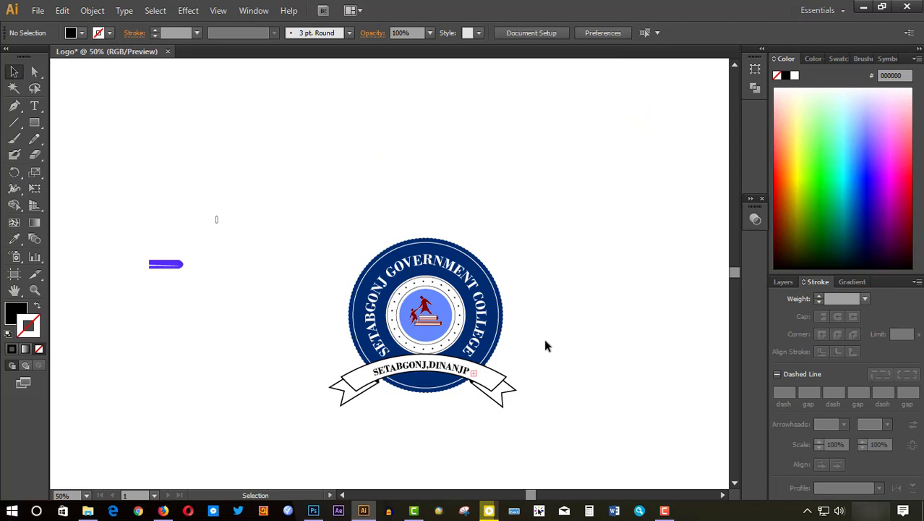
pyautogui.press('t')
pyautogui.click(423, 366)
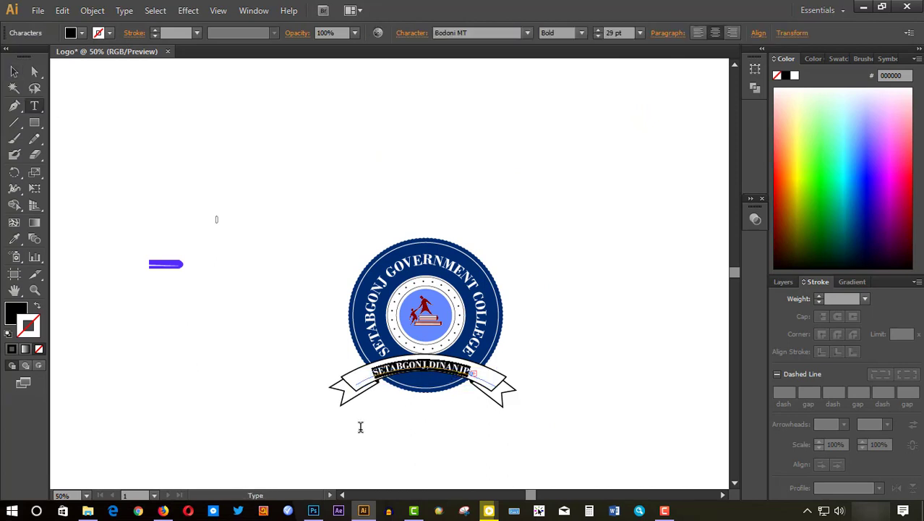
pyautogui.hotkey('ctrl', '1')
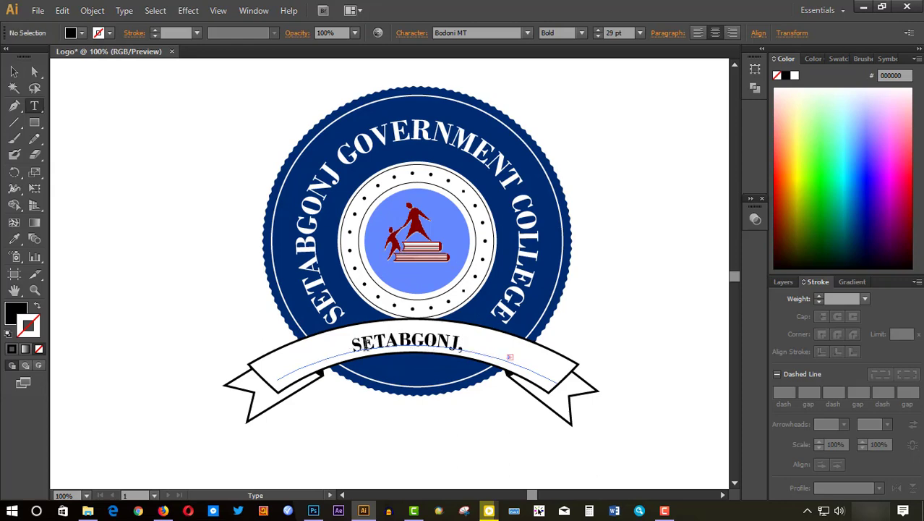
# - Retype the ribbon text as 'SETABGONJ, DINAJPUR' and slide it to the centre of the ribbon's curve
pyautogui.click(426, 345)
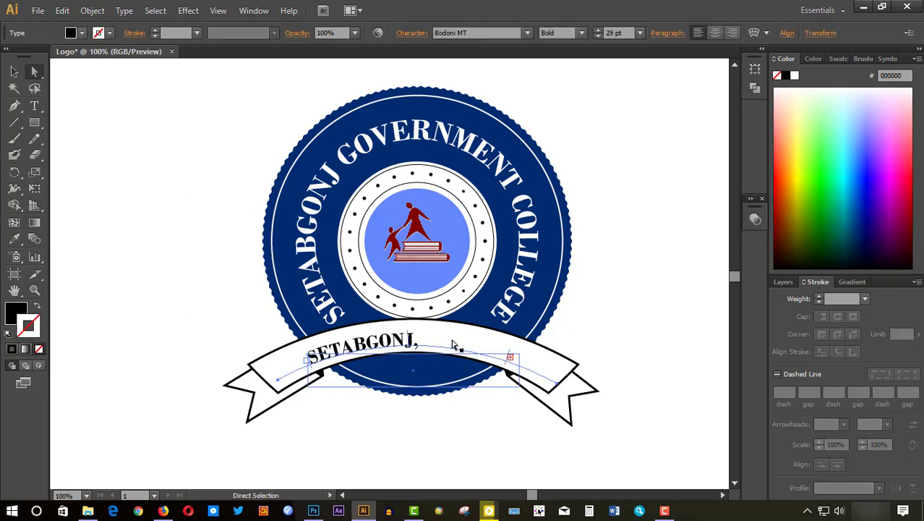
pyautogui.moveTo(396, 345); pyautogui.dragTo(397, 345)
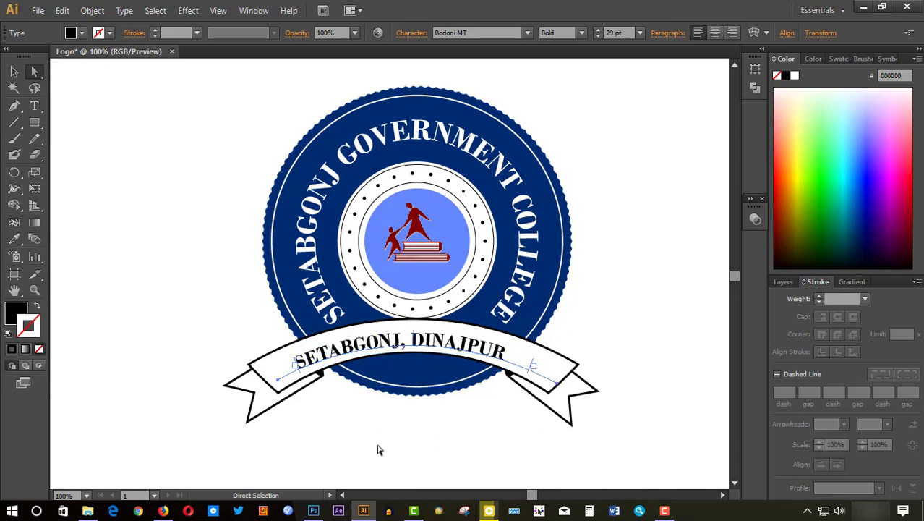
pyautogui.click(414, 446)
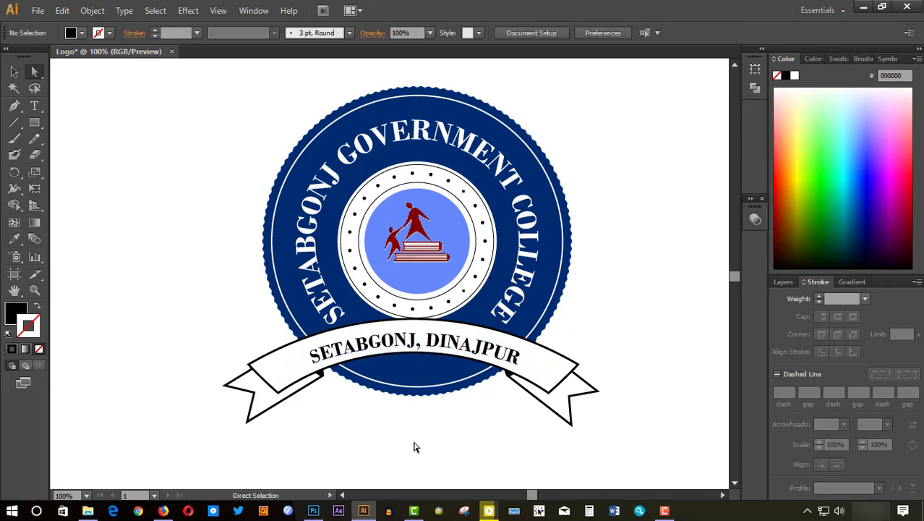
pyautogui.click(414, 347)
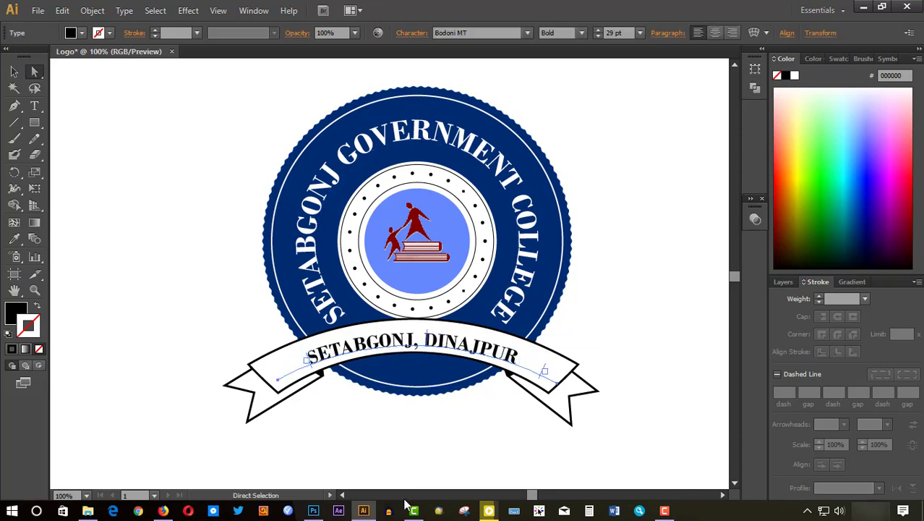
pyautogui.moveTo(432, 343); pyautogui.dragTo(436, 346)
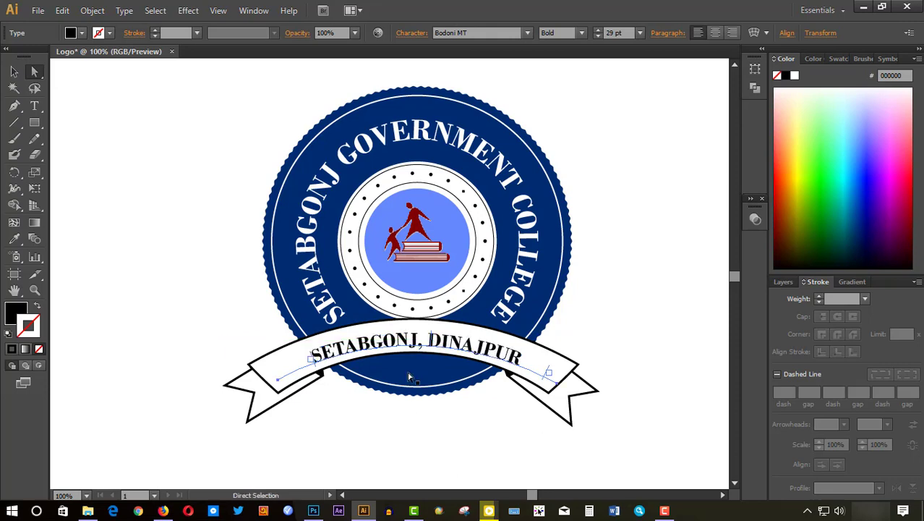
pyautogui.moveTo(432, 345)
pyautogui.mouseDown()
pyautogui.moveTo(432, 329)
pyautogui.moveTo(414, 419)
pyautogui.mouseUp()
pyautogui.click(415, 420)
pyautogui.hotkey('ctrl', '-')
pyautogui.hotkey('ctrl', '-')
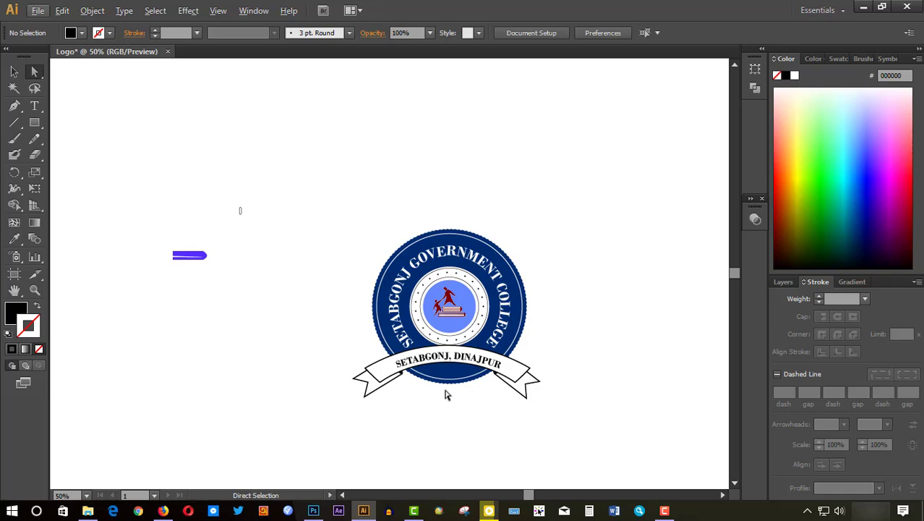
# - Bring up the Character panel beside the badge for the ribbon text
pyautogui.click(34, 107)
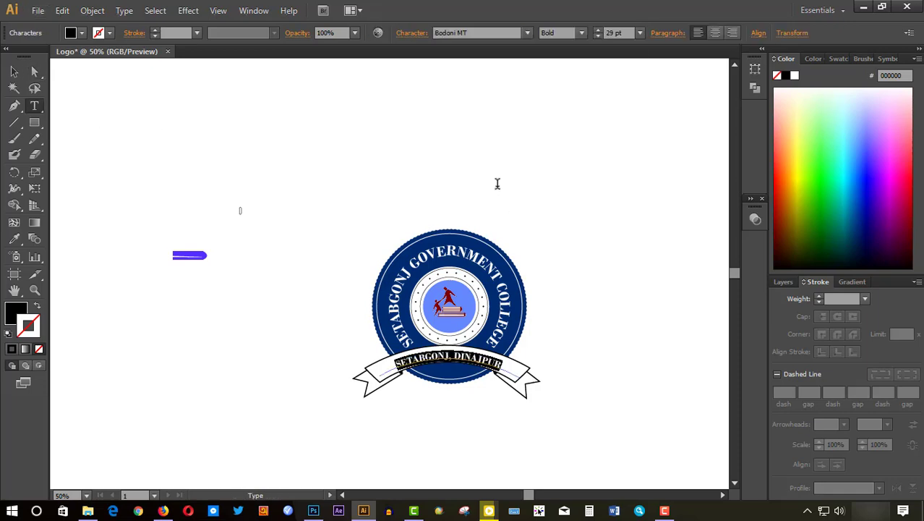
pyautogui.click(784, 281)
pyautogui.click(250, 11)
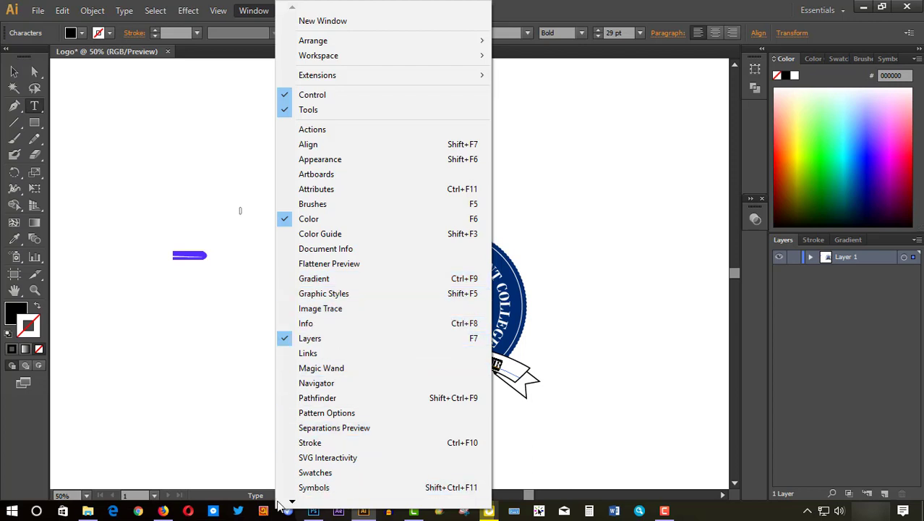
pyautogui.moveTo(292, 501)
pyautogui.click(528, 378)
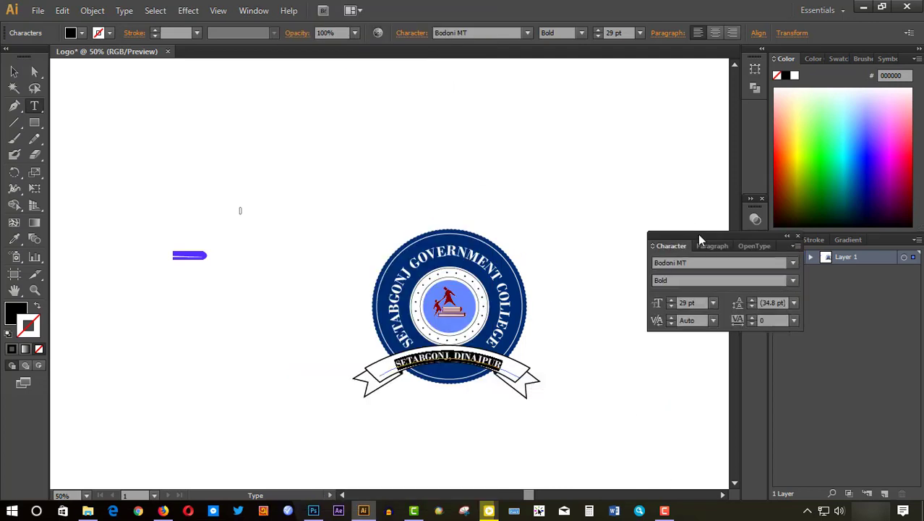
pyautogui.moveTo(697, 239); pyautogui.dragTo(706, 248)
pyautogui.click(720, 255)
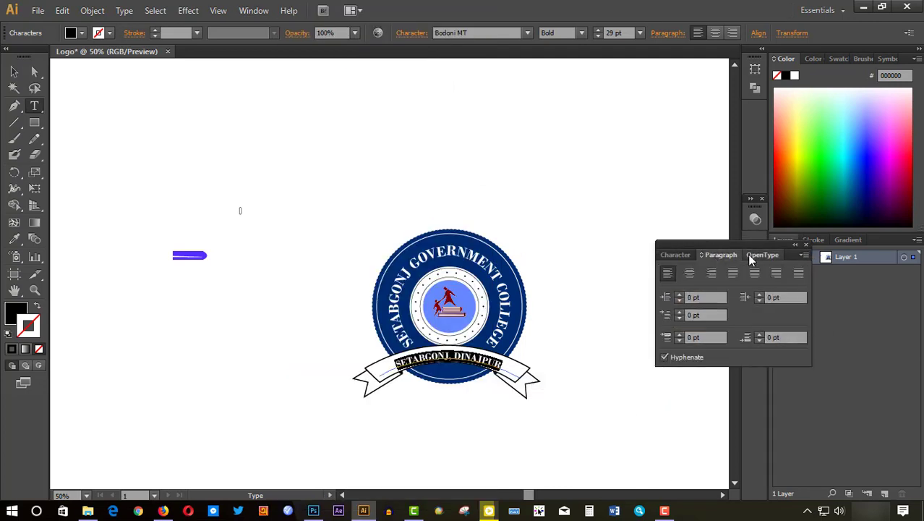
pyautogui.click(680, 255)
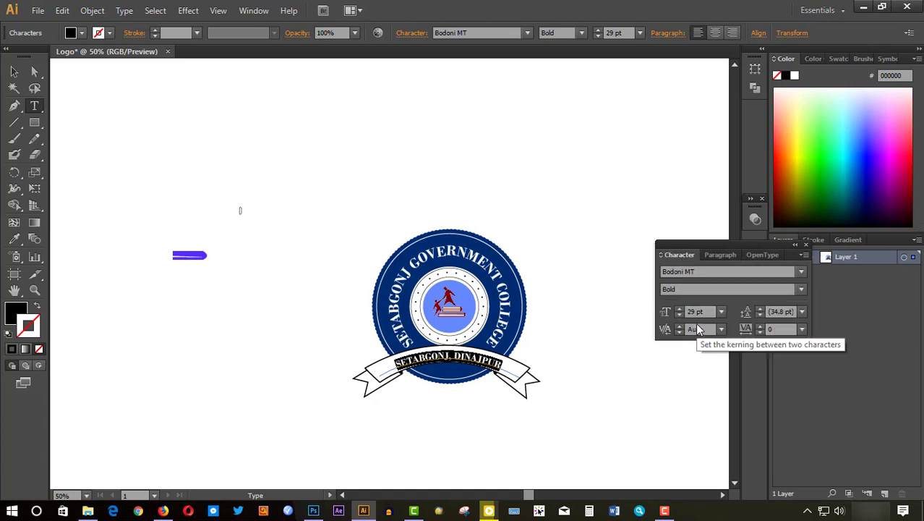
# - Raise the ribbon's town-name text size from 29 pt to 32 pt
pyautogui.click(679, 308)
pyautogui.click(679, 308)
pyautogui.click(679, 308)
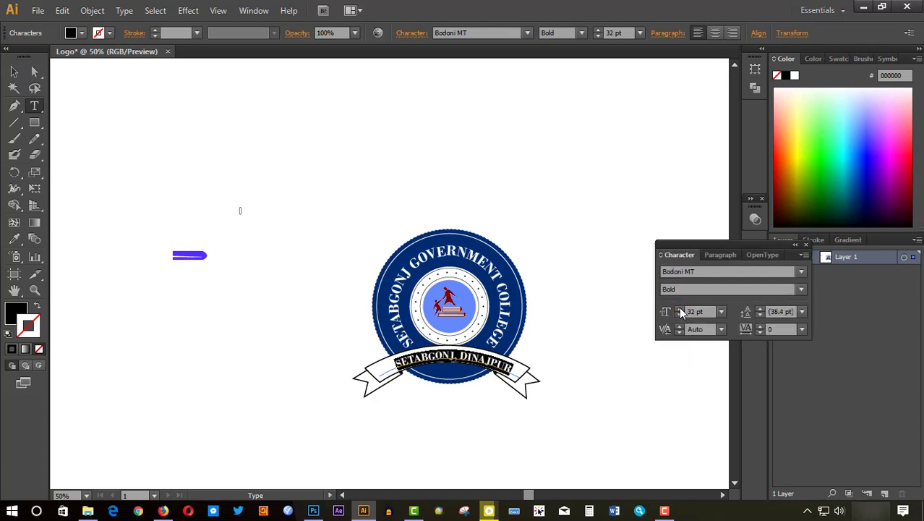
pyautogui.click(806, 244)
pyautogui.press('Escape')
pyautogui.click(561, 352)
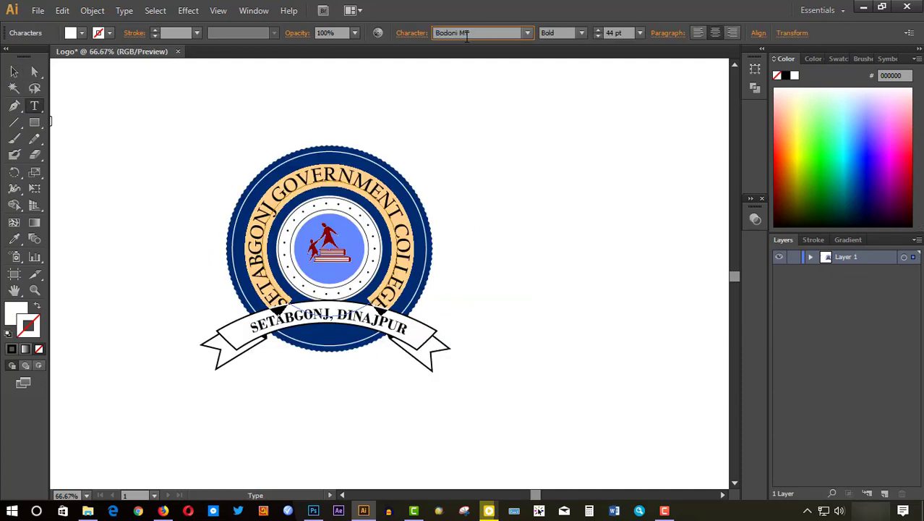
# - Try Bodoni MT, Kunstler Script and Agency FB on the curved college name
pyautogui.press('Return')
pyautogui.click(527, 33)
pyautogui.scroll(-10, 504, 309)
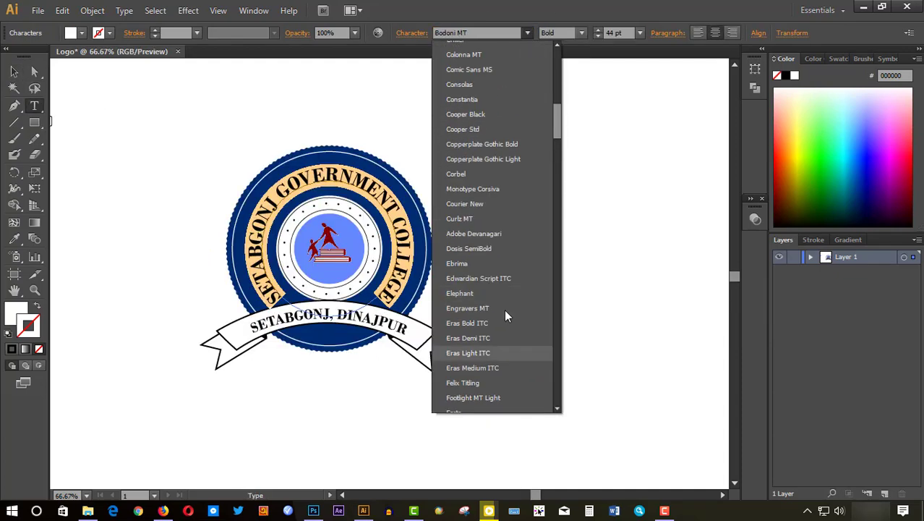
pyautogui.scroll(-10, 522, 329)
pyautogui.click(475, 151)
pyautogui.click(527, 33)
pyautogui.scroll(20, 515, 57)
pyautogui.click(502, 49)
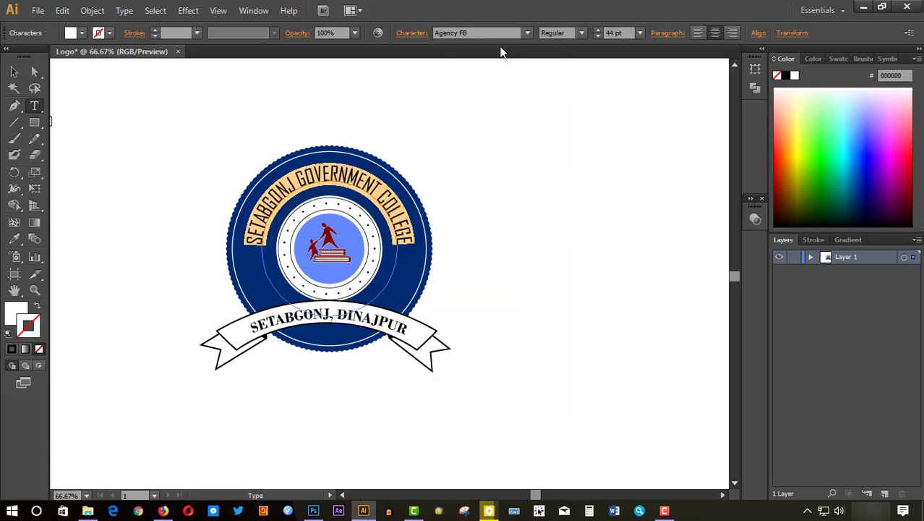
# - Set the college name in Algerian, deselect it, and view the badge at 100%
pyautogui.click(527, 32)
pyautogui.click(515, 67)
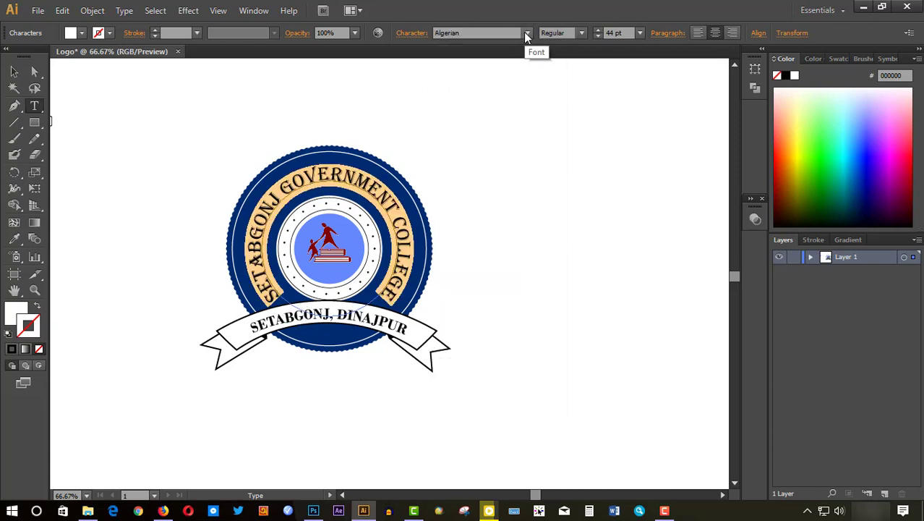
pyautogui.click(12, 67)
pyautogui.click(481, 190)
pyautogui.scroll(2, 452, 148)
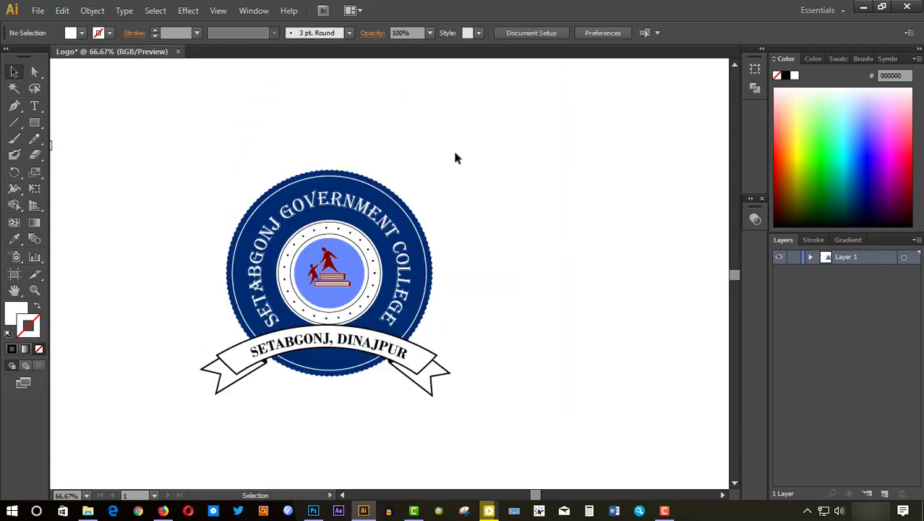
pyautogui.hotkey('ctrl', '+')
pyautogui.hotkey('ctrl', '1')
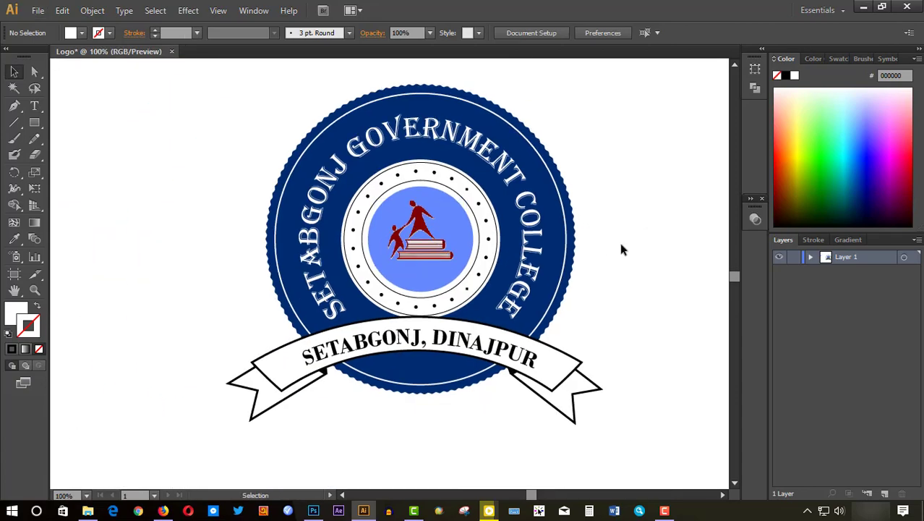
# - Select all the ribbon text and try Broadway and Cambria on it
pyautogui.press('t')
pyautogui.tripleClick(419, 353)
pyautogui.click(527, 33)
pyautogui.click(513, 82)
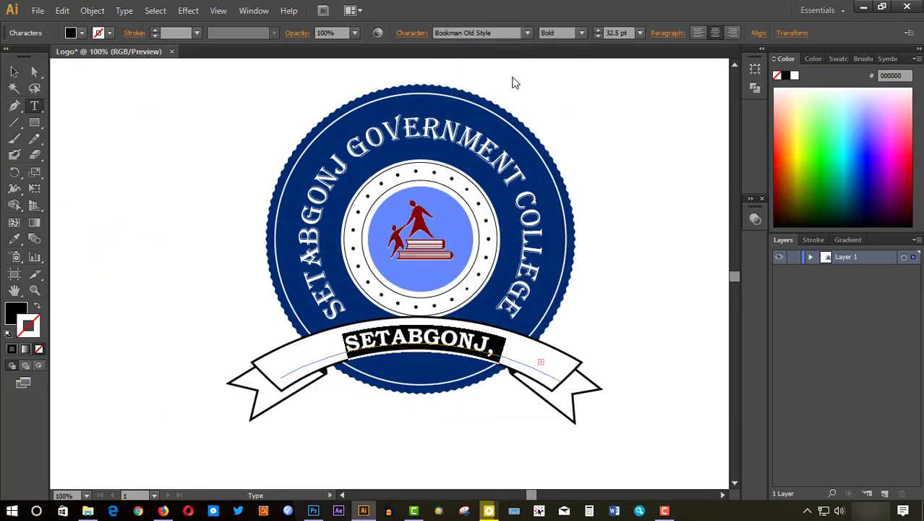
pyautogui.click(527, 32)
pyautogui.click(521, 44)
pyautogui.click(527, 33)
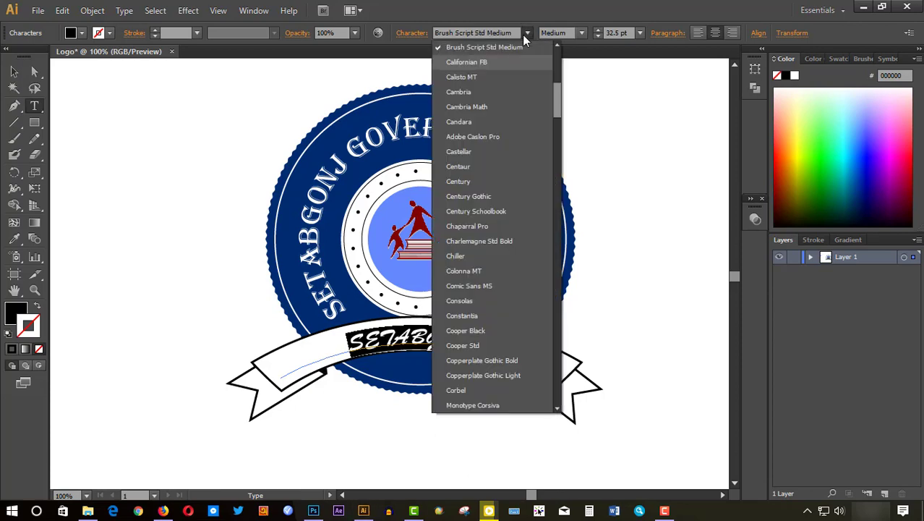
pyautogui.click(518, 71)
# - Try Chiller and other fonts, settling the ribbon text on a lighter serif typeface
pyautogui.click(527, 33)
pyautogui.click(513, 86)
pyautogui.click(527, 33)
pyautogui.click(522, 65)
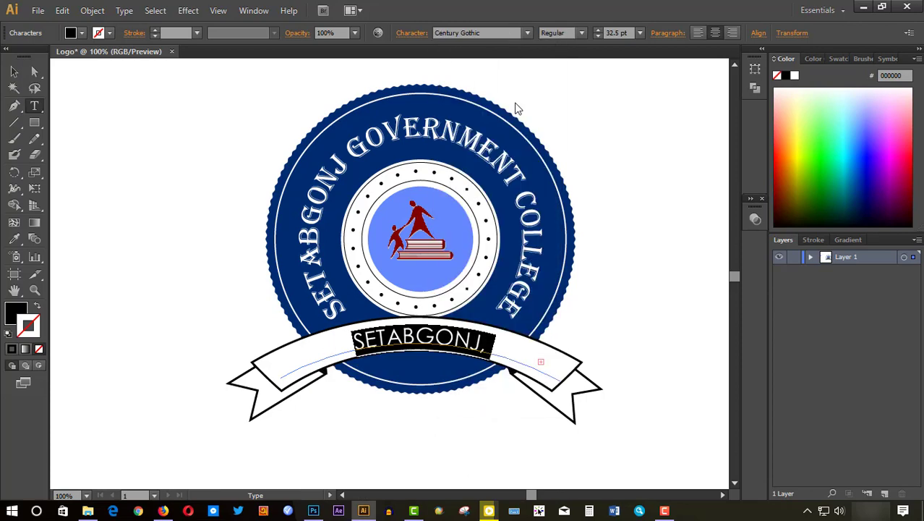
pyautogui.click(527, 32)
pyautogui.click(518, 76)
pyautogui.keyDown('ctrl'); pyautogui.click(125, 147); pyautogui.keyUp('ctrl')
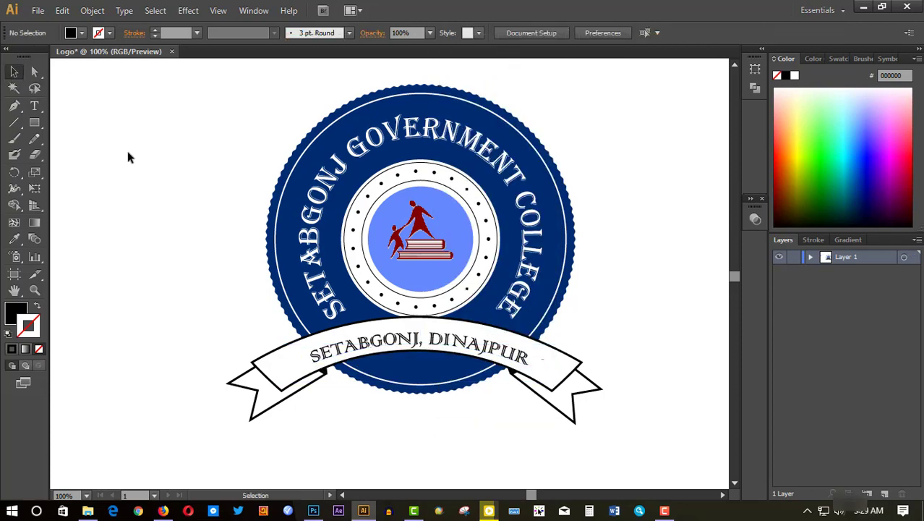